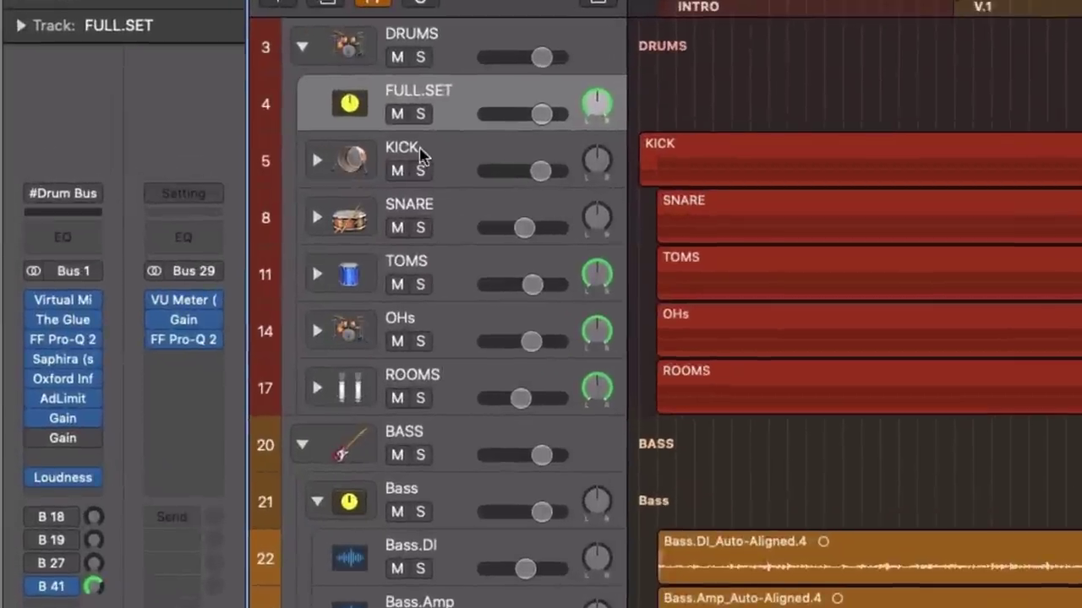
View the KICK, SNARE and TOMS channel strips in turn and select the FULL.SET drum bus
click(422, 158)
click(435, 208)
click(435, 269)
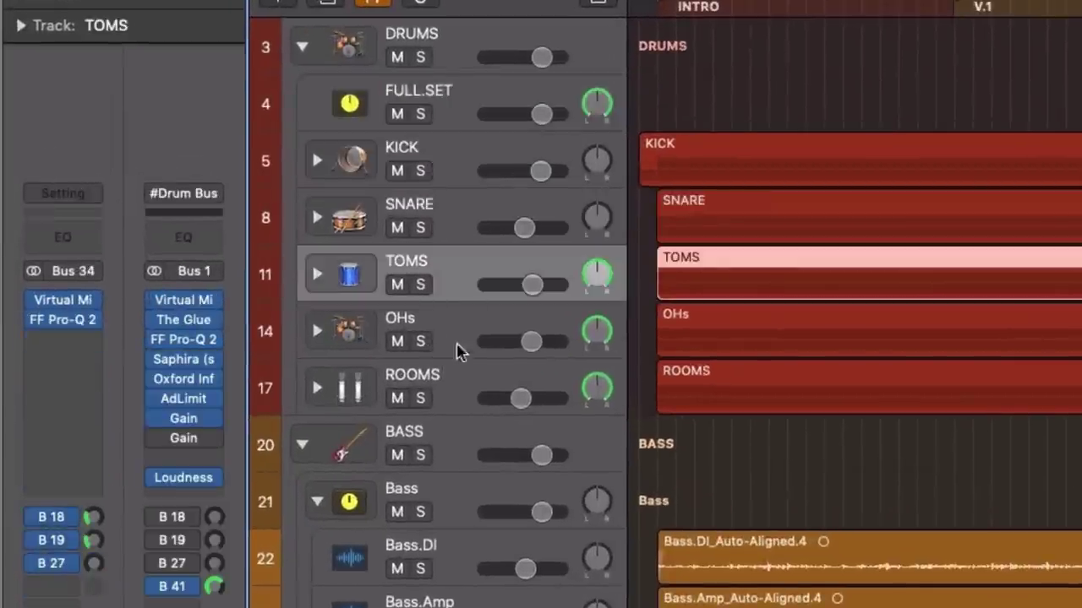
click(446, 99)
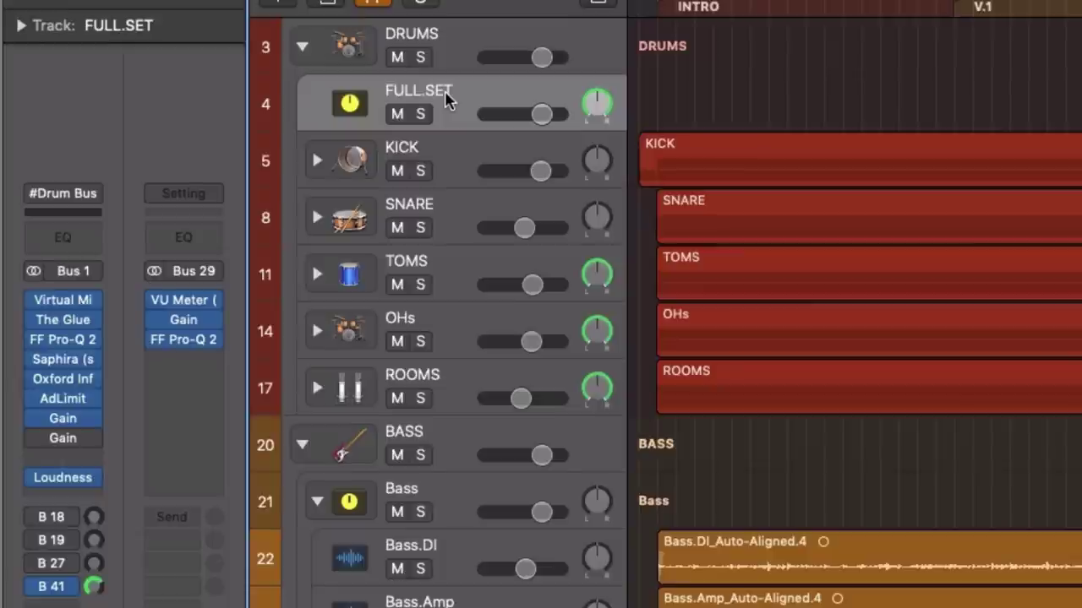
Solo the FULL.SET drum bus and play the drums on their own
click(421, 114)
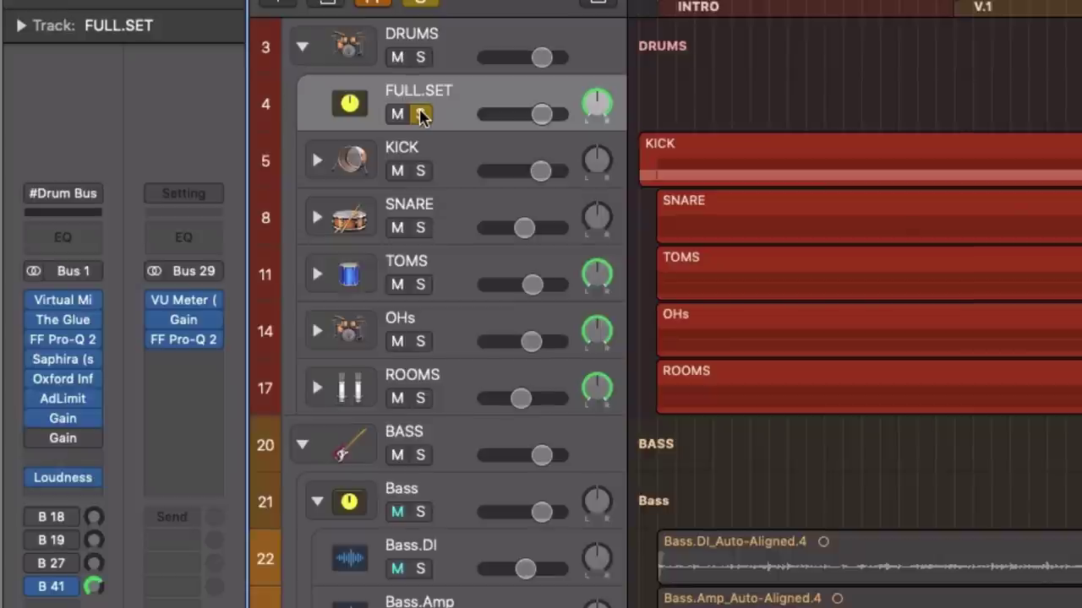
key(space)
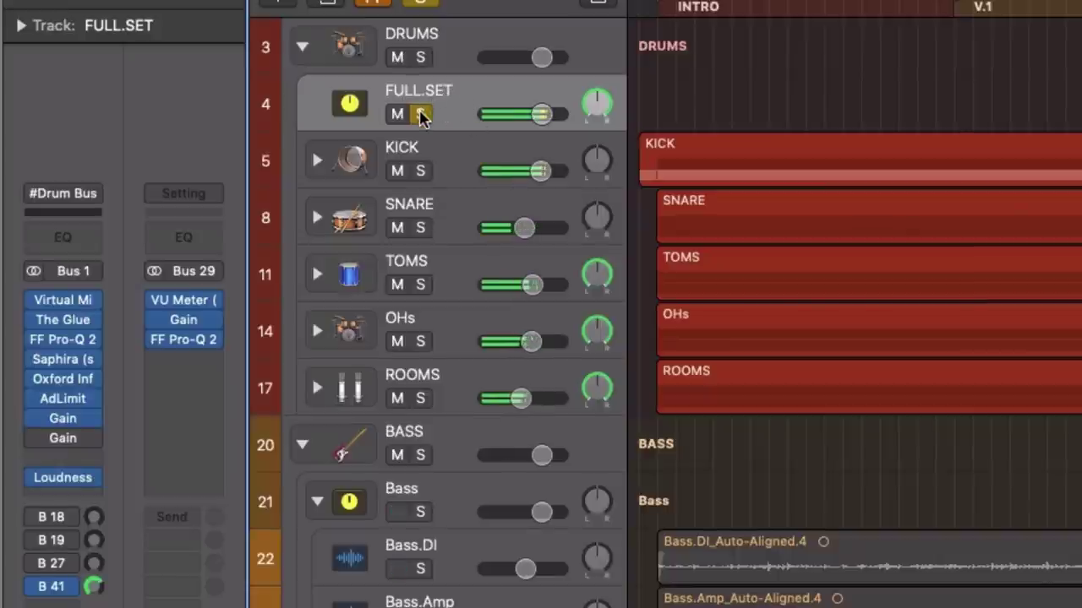
click(421, 115)
click(420, 114)
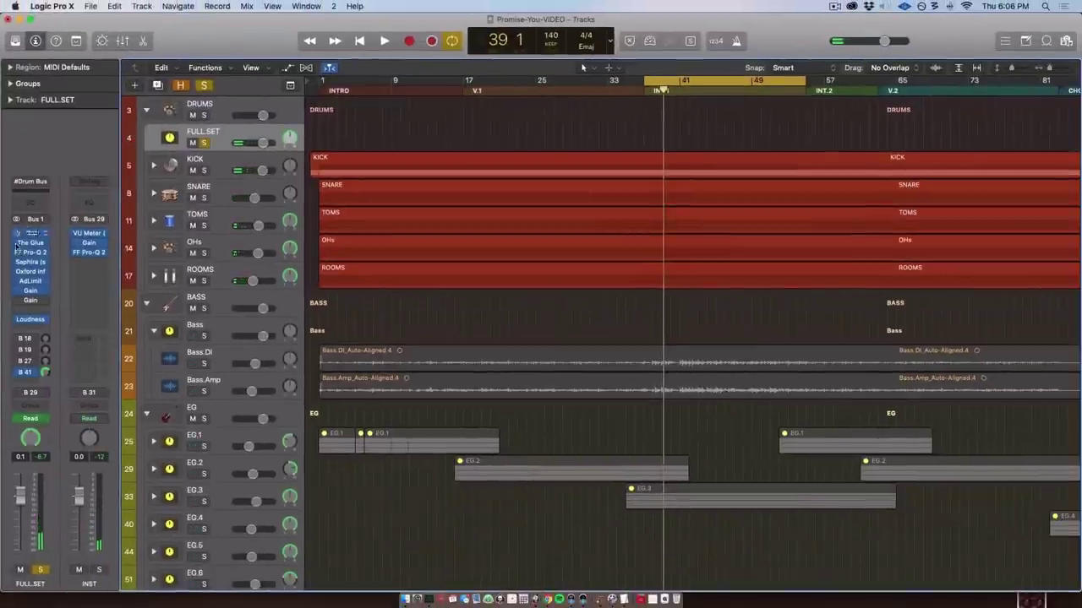
Compare the drum bus during playback with its insert plug-ins from Virtual Mix Rack to Gain bypassed and re-enabled
drag(16, 285, 19, 229)
key(space)
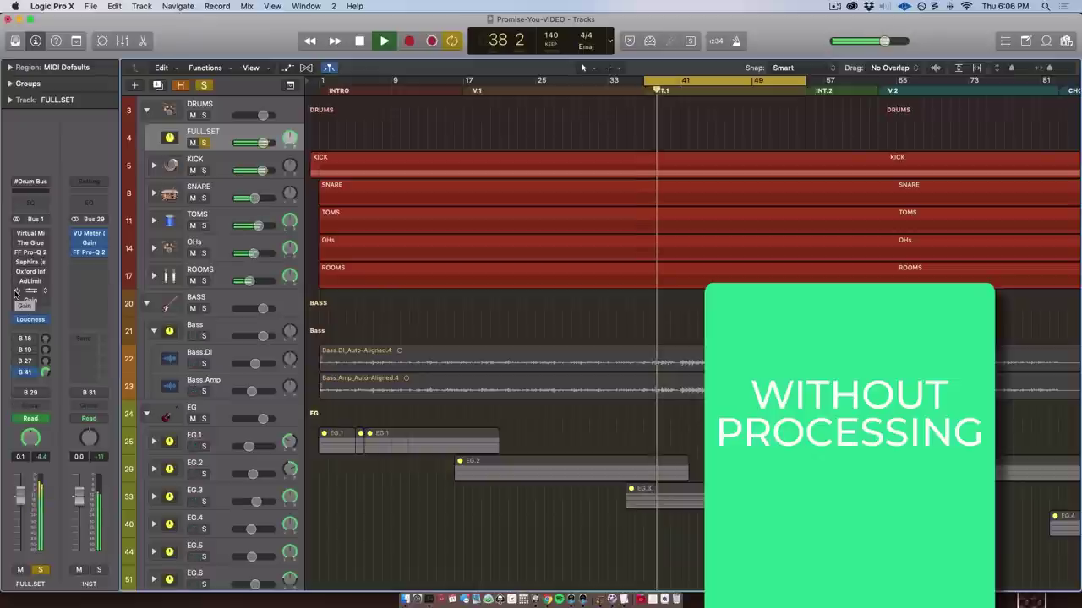
drag(16, 290, 17, 237)
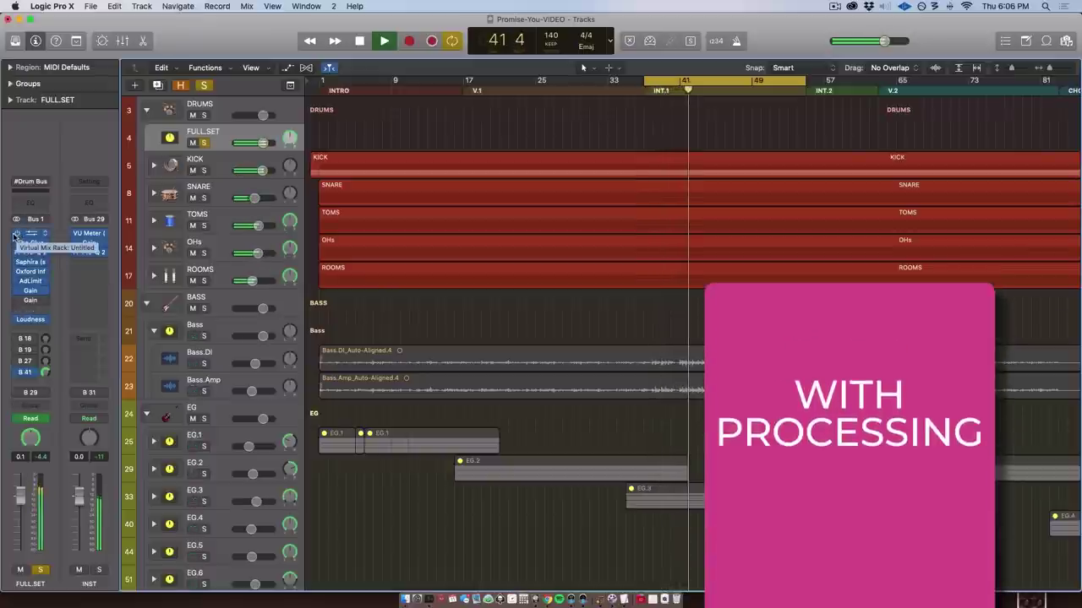
key(space)
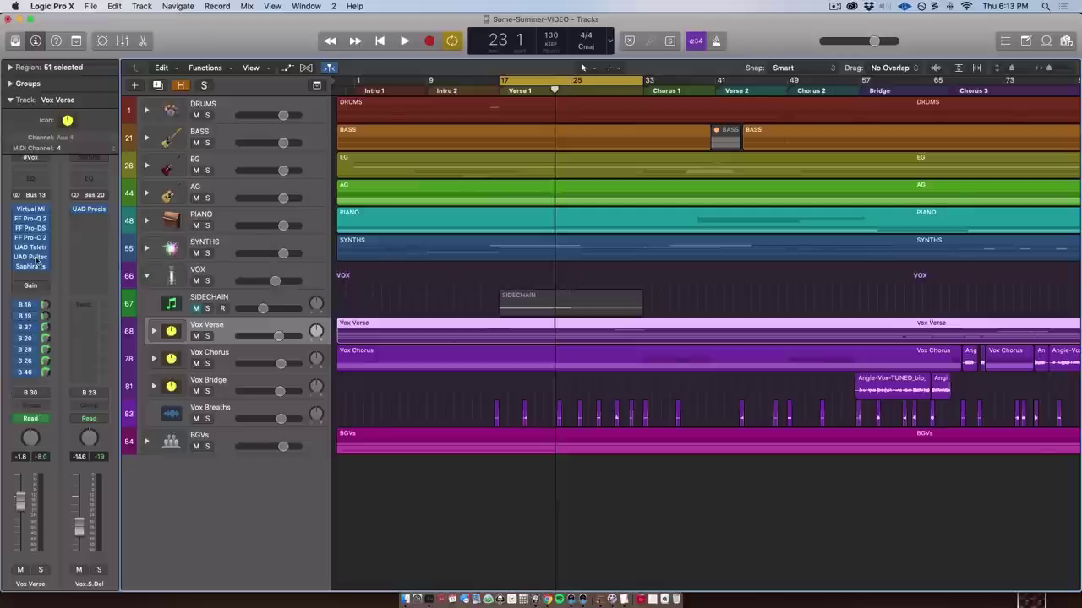
Turn off all the sends on the Vox Verse channel, B 18 through B 46, and play the dry vocal
drag(17, 304, 23, 374)
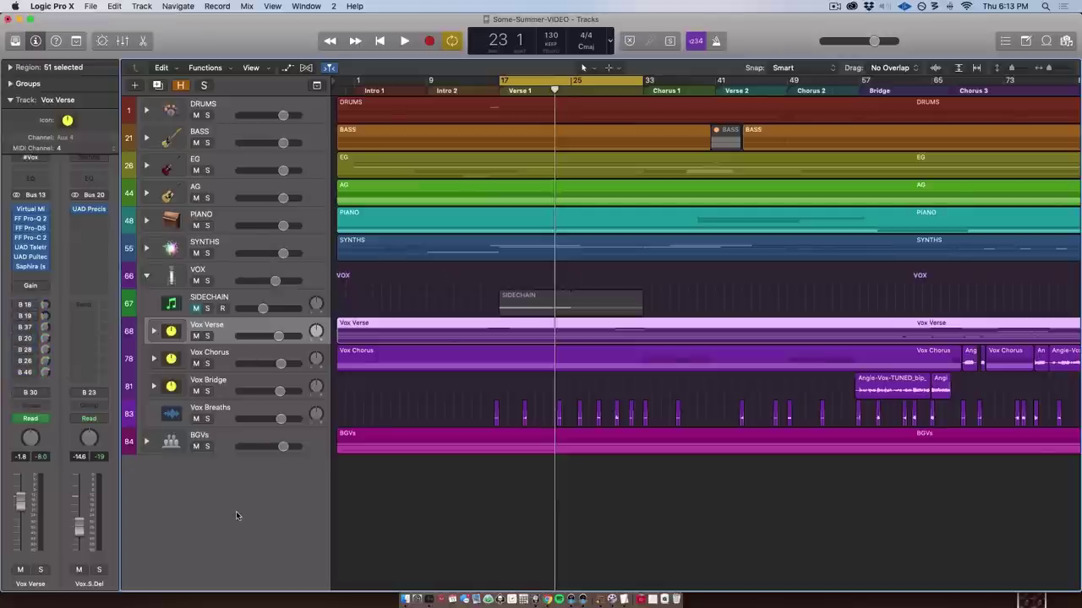
key(space)
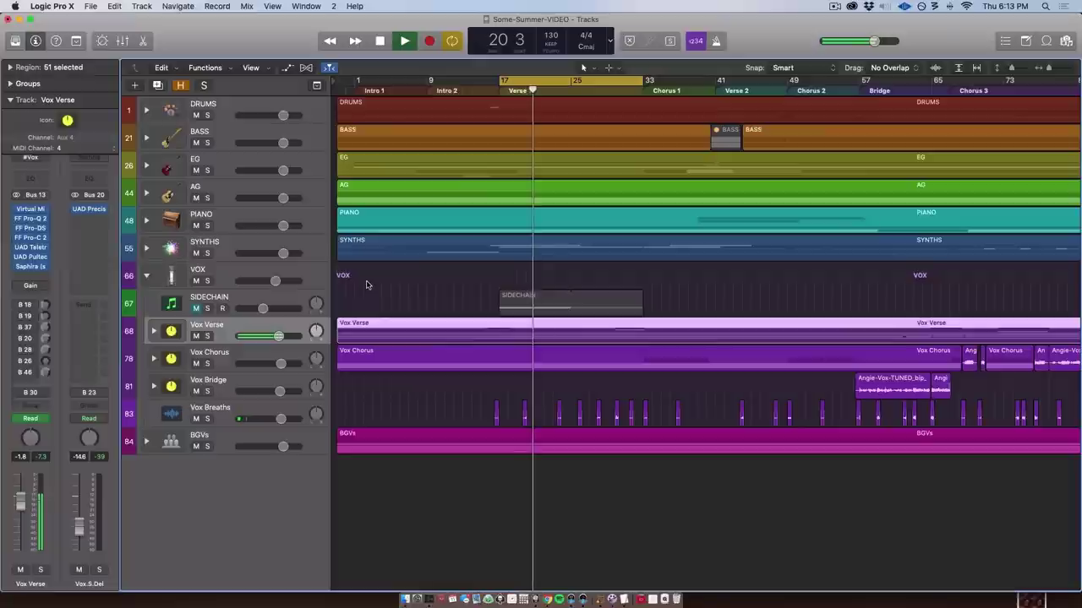
key(space)
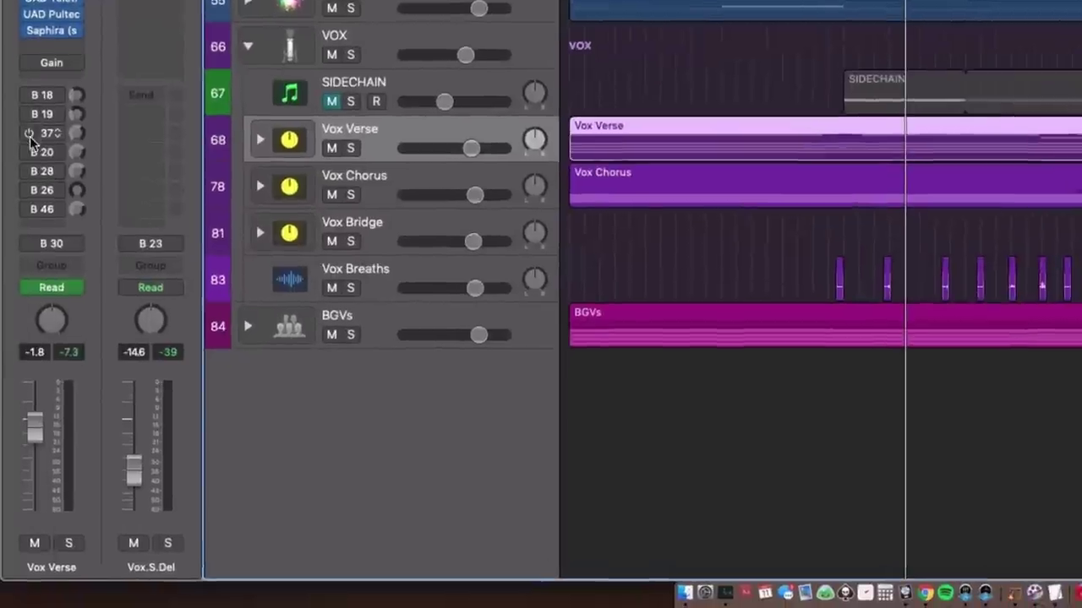
Enable the B 20 send on Vox Verse and lower the Vox.S.Del return to about -19.5 dB during playback
click(27, 219)
click(29, 151)
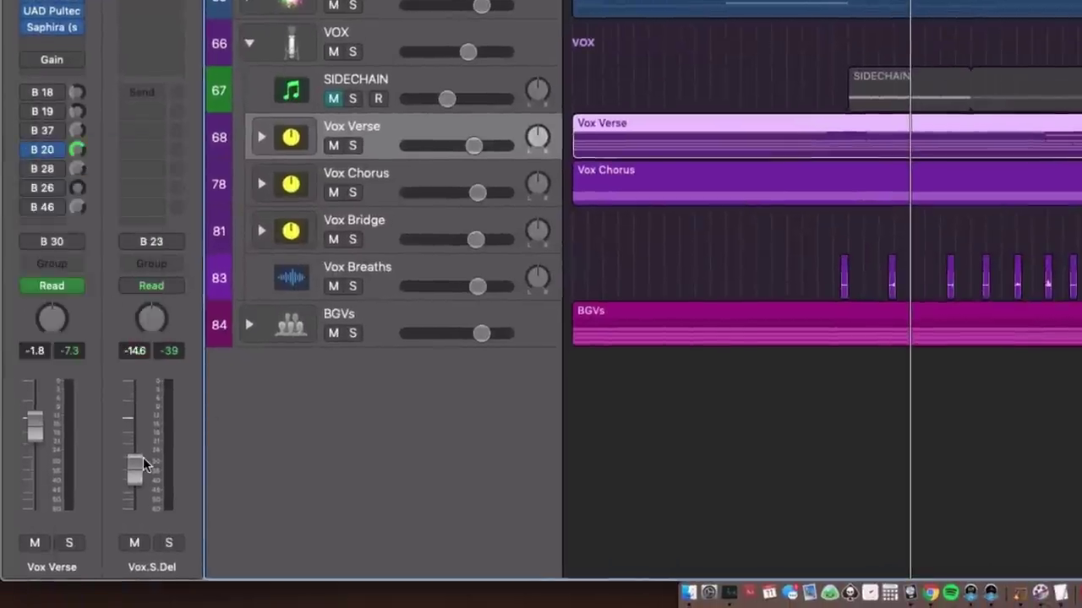
mouse_move(135, 469)
mouse_down()
mouse_move(135, 507)
mouse_move(135, 461)
mouse_move(135, 486)
mouse_up()
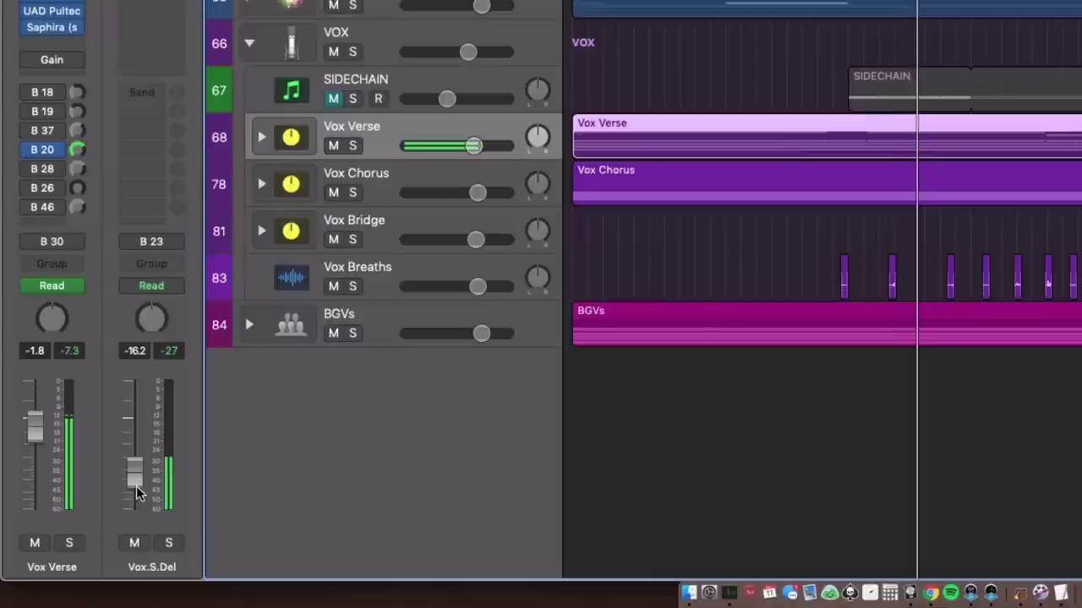
drag(137, 489, 138, 499)
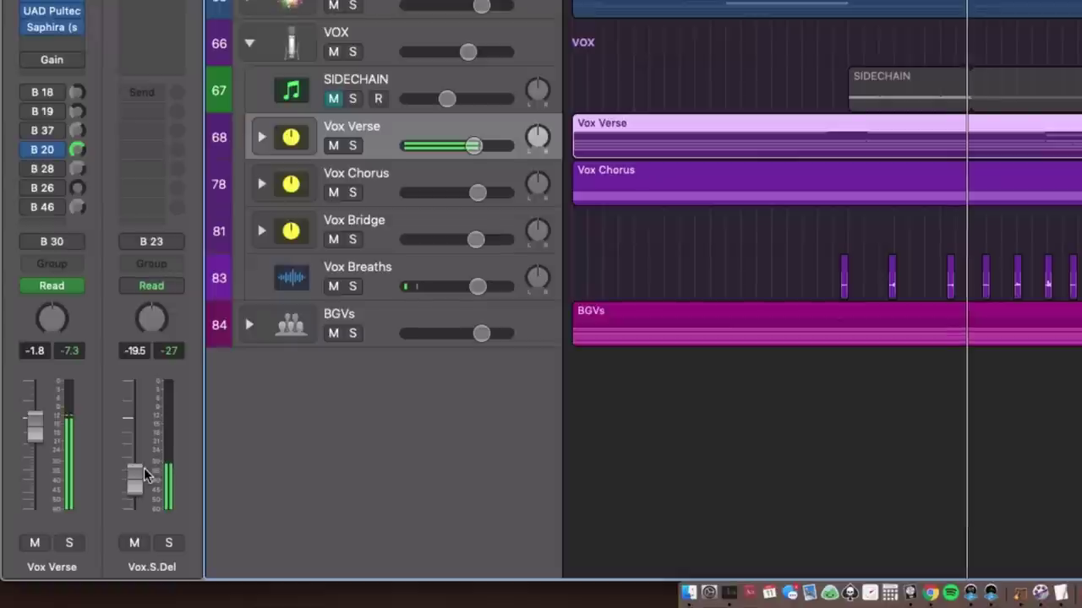
drag(146, 476, 145, 474)
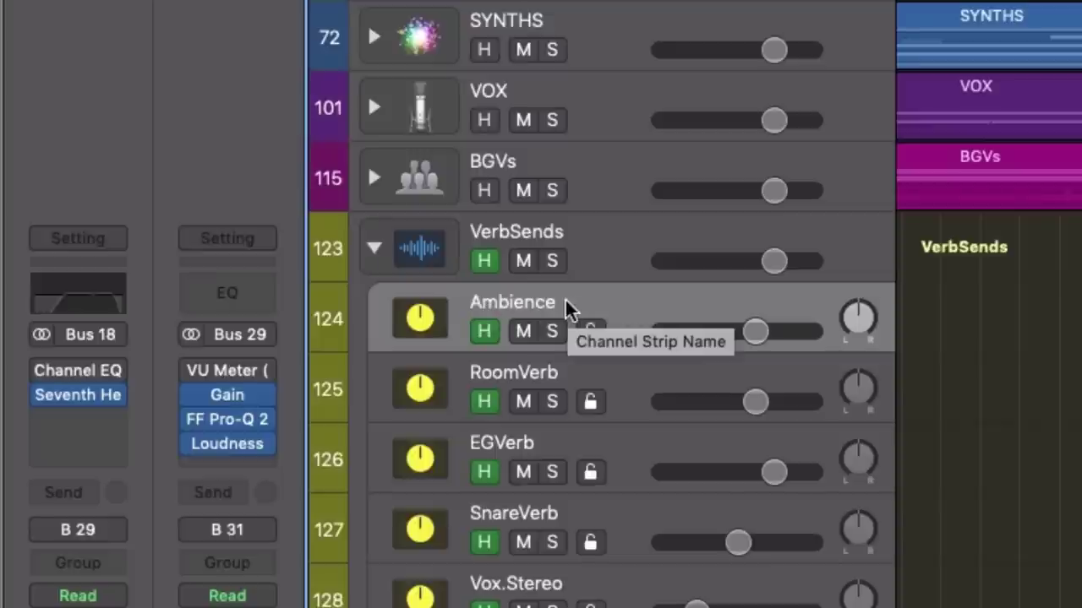
View the RoomVerb aux, then expand the track stacks and show the KICK channel's sends
click(600, 372)
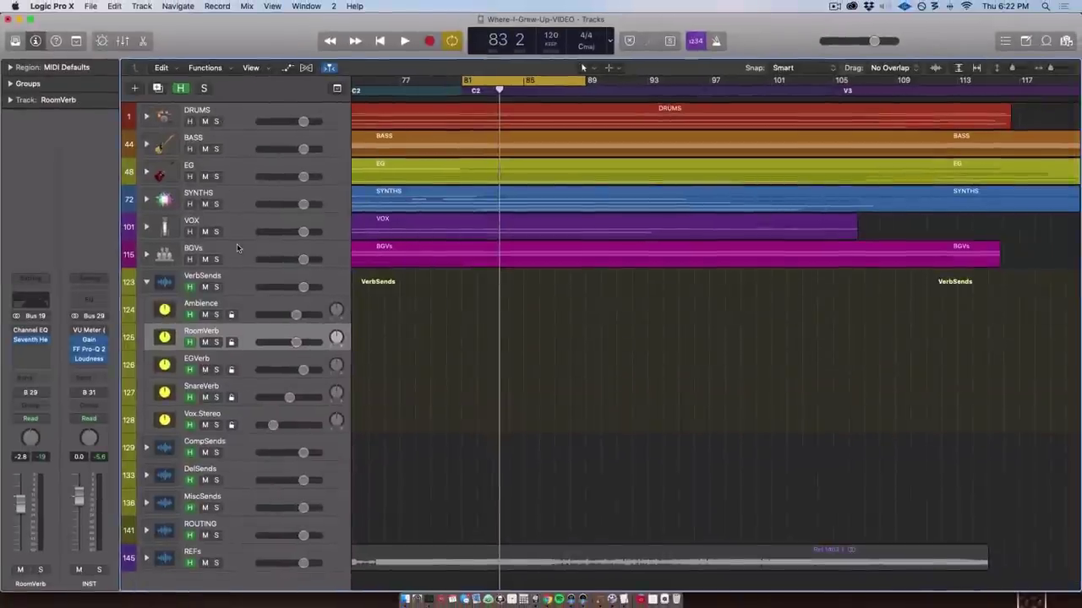
key(Up)
key(Up)
key(Up)
shift+click(238, 117)
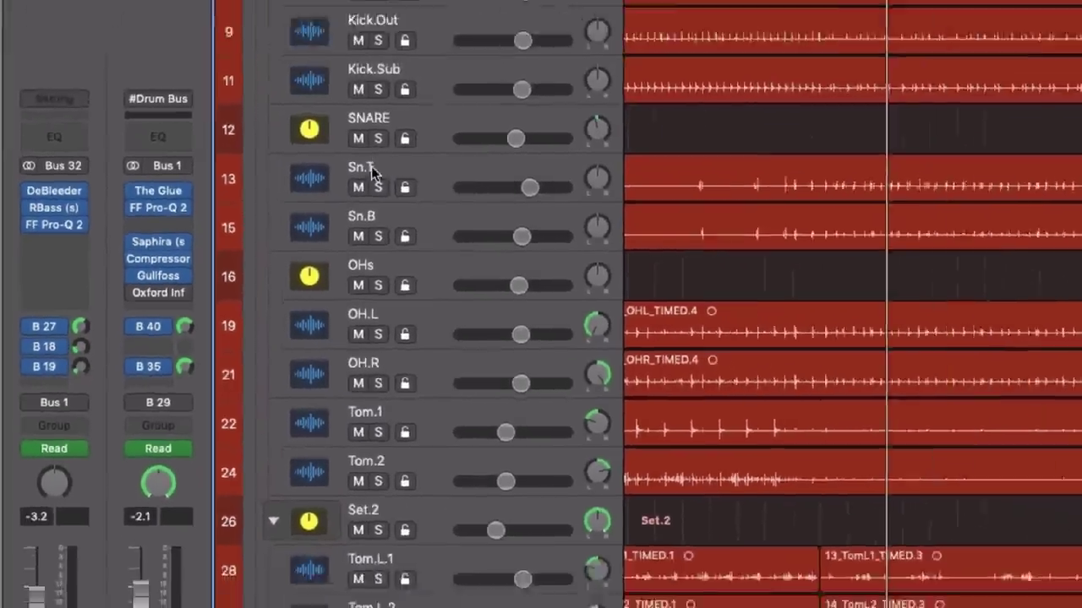
Select the Main.EG stack to examine its B 18 and B 19 reverb sends
scroll(209, 265, down, 15)
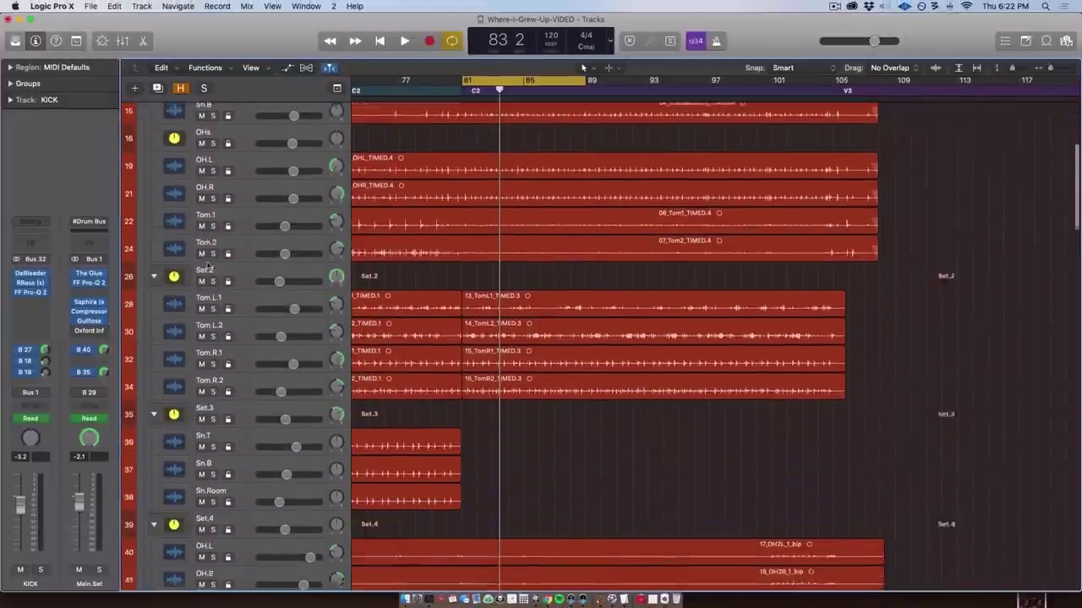
scroll(247, 254, down, 3)
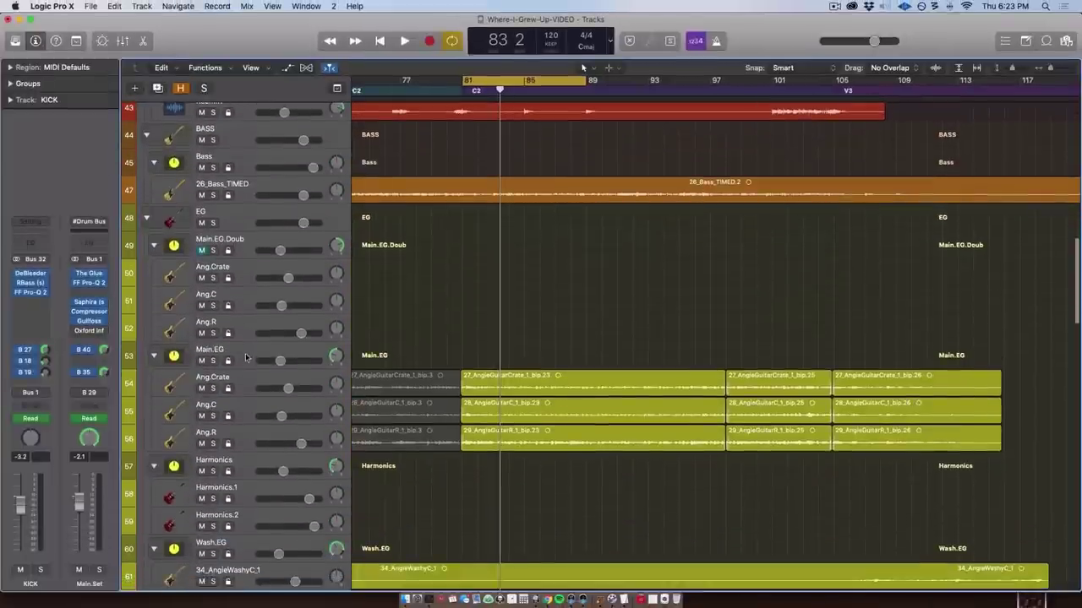
click(242, 350)
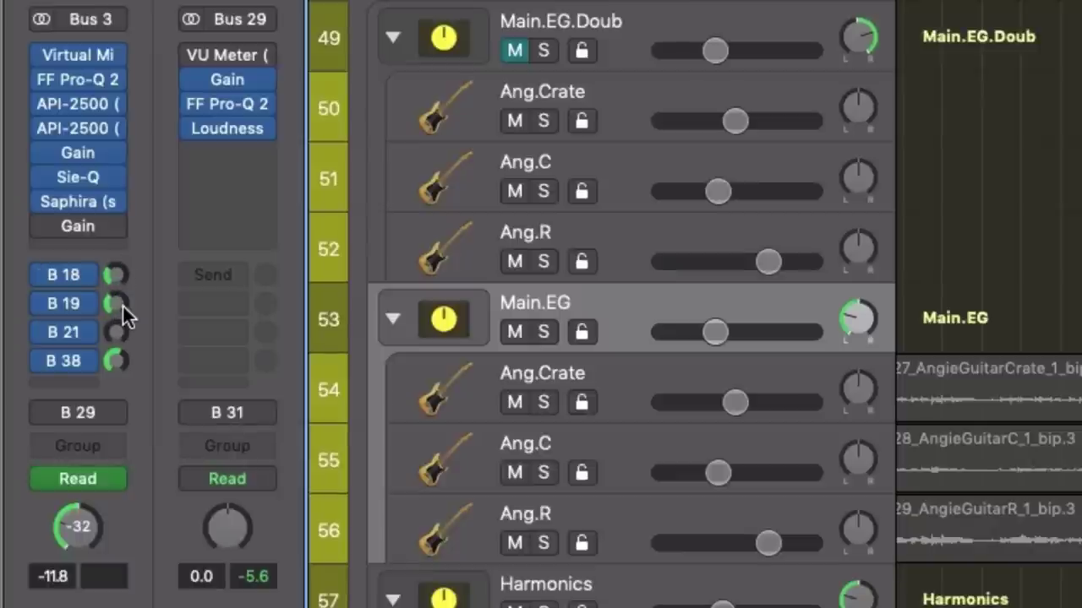
Select the Pulsating.Pads stack and show the Ambience return fed by its B 18 send
scroll(601, 71, down, 10)
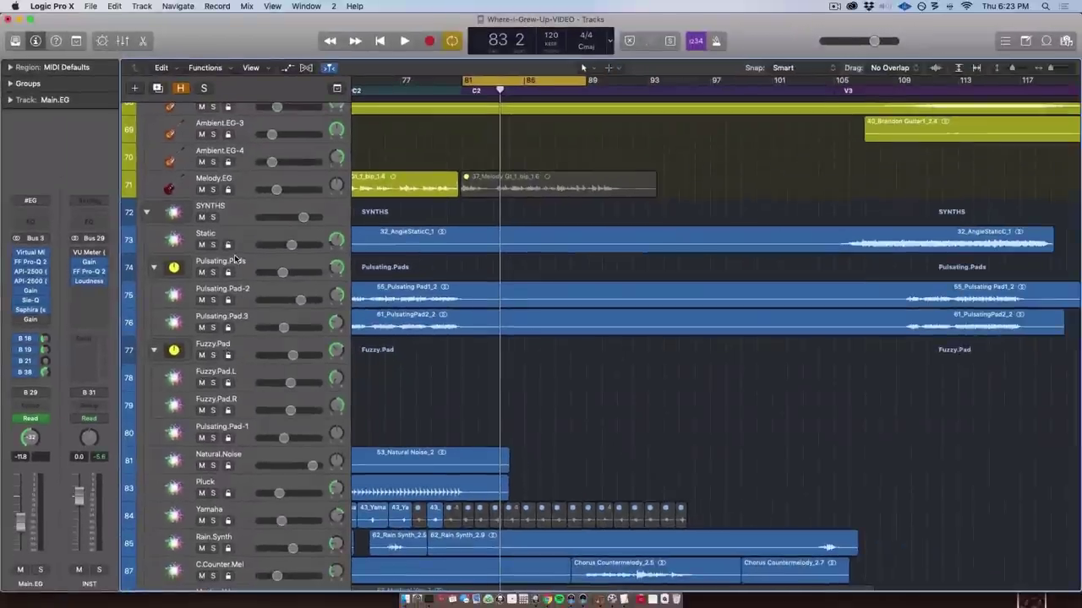
click(237, 260)
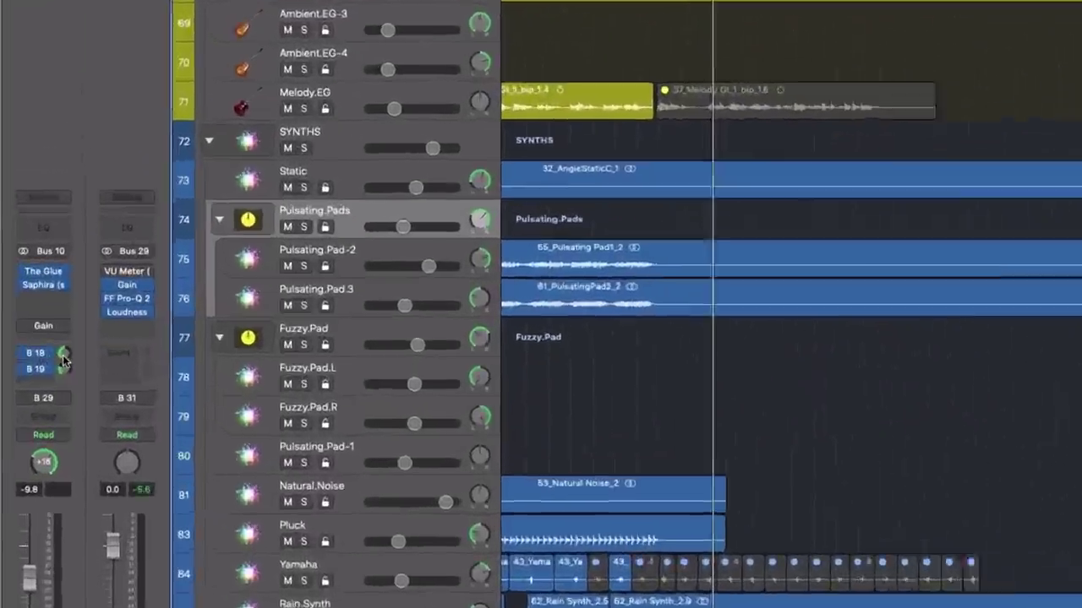
click(36, 354)
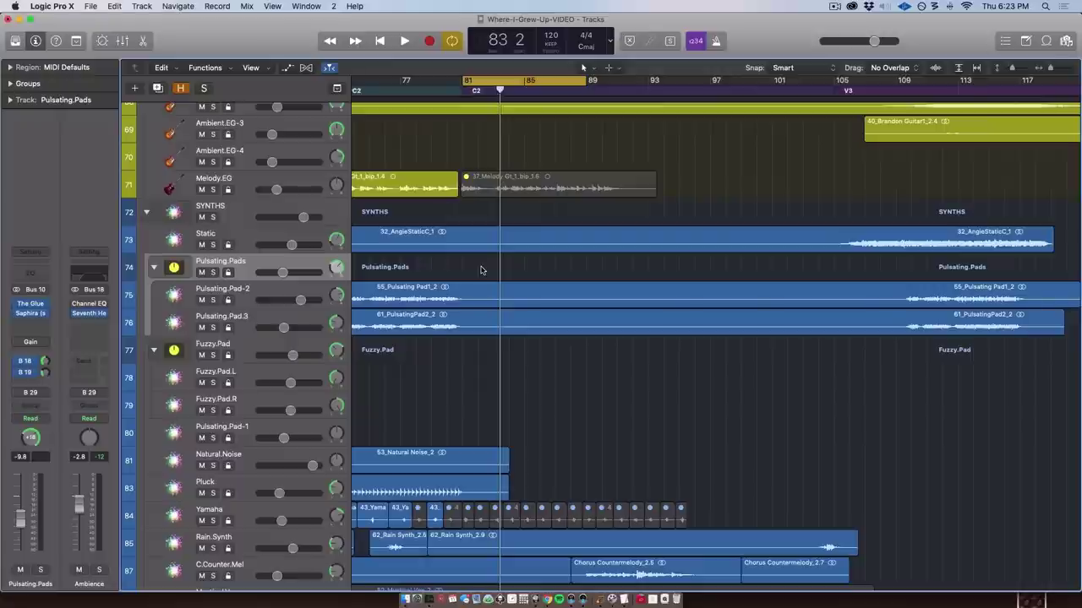
Look over the synth tracks across a longer stretch of the song and open the full mixer
key(super+Left)
key(super+Left)
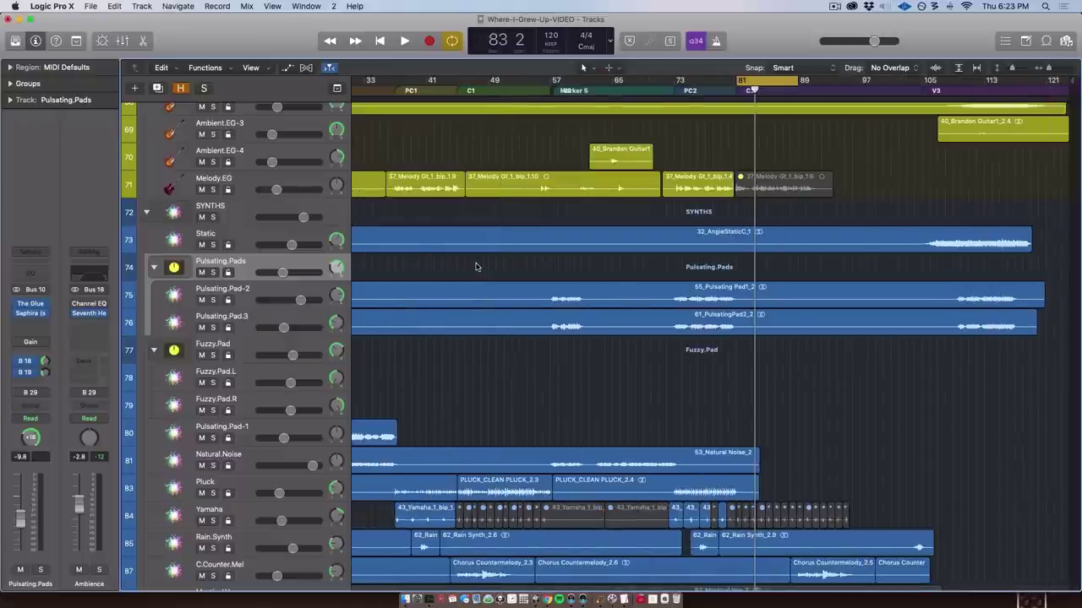
scroll(507, 269, down, 5)
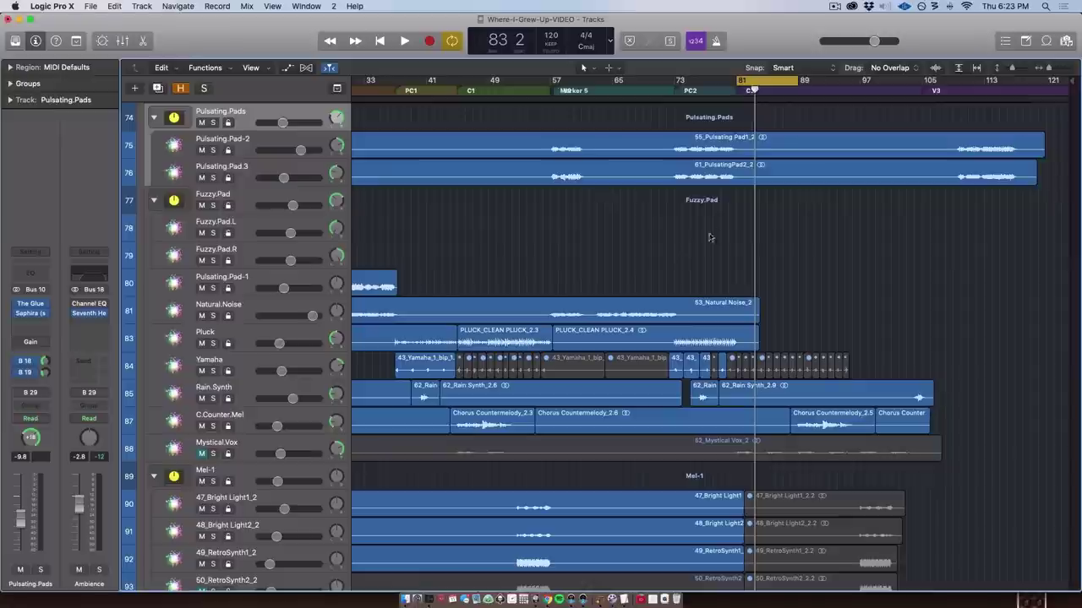
key(super+a)
key(x)
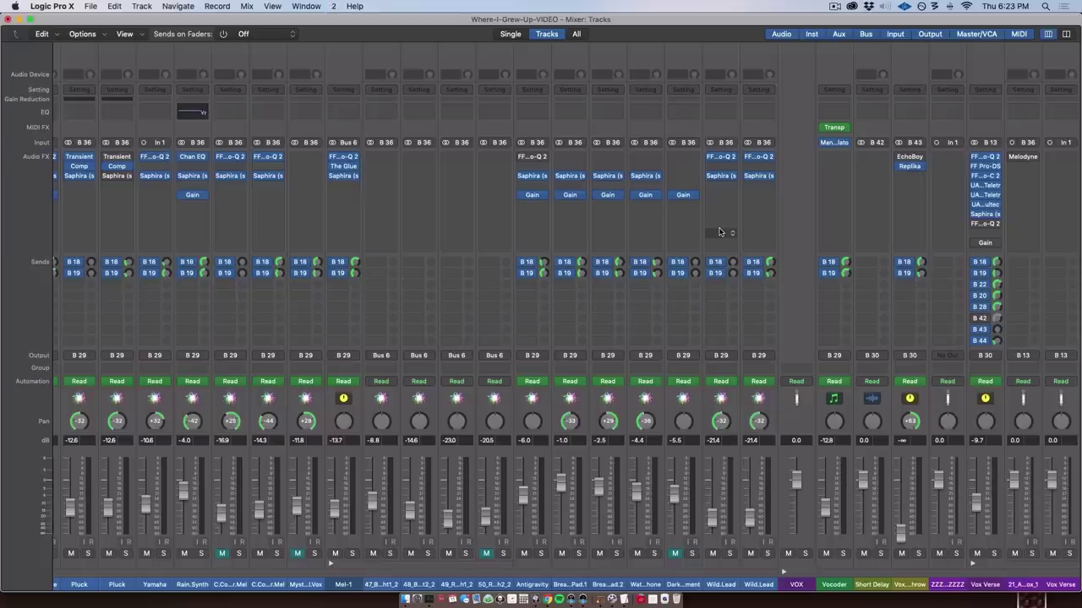
Select the Ambience and RoomVerb reverb return channels together in the mixer
scroll(715, 245, left, 5)
scroll(716, 245, left, 2)
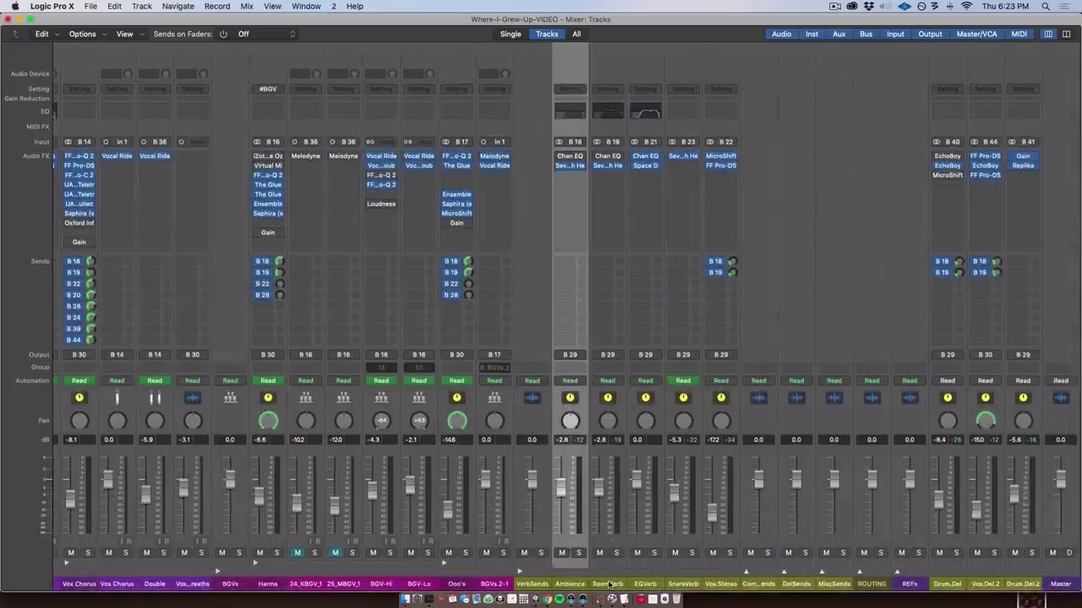
click(570, 304)
click(605, 541)
shift+click(571, 546)
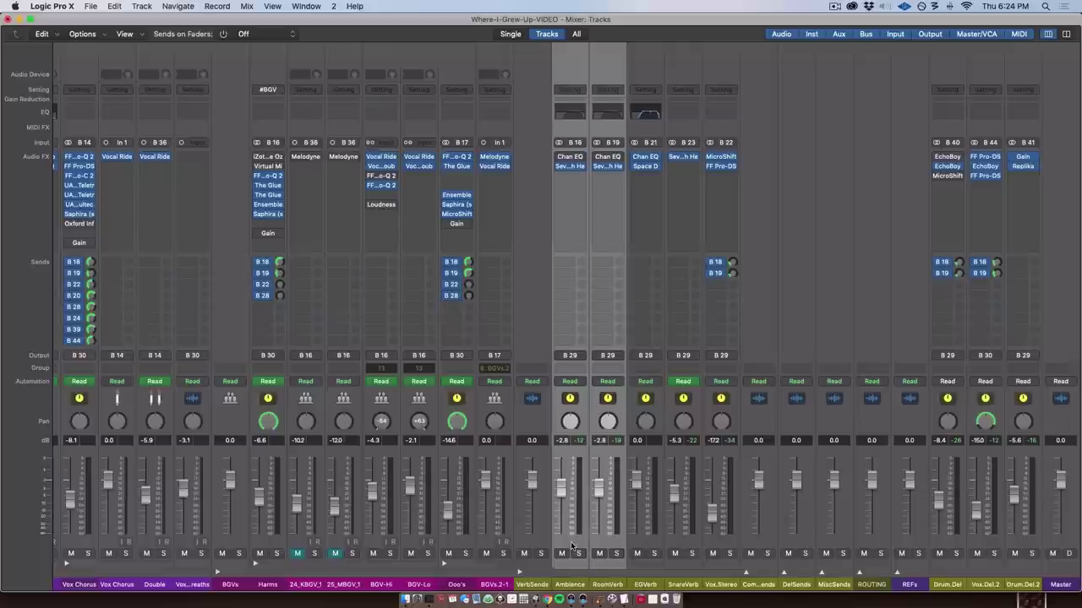
During playback, lower the Ambience and RoomVerb returns to -3.4 dB and toggle their mutes for comparison, leaving both muted
key(space)
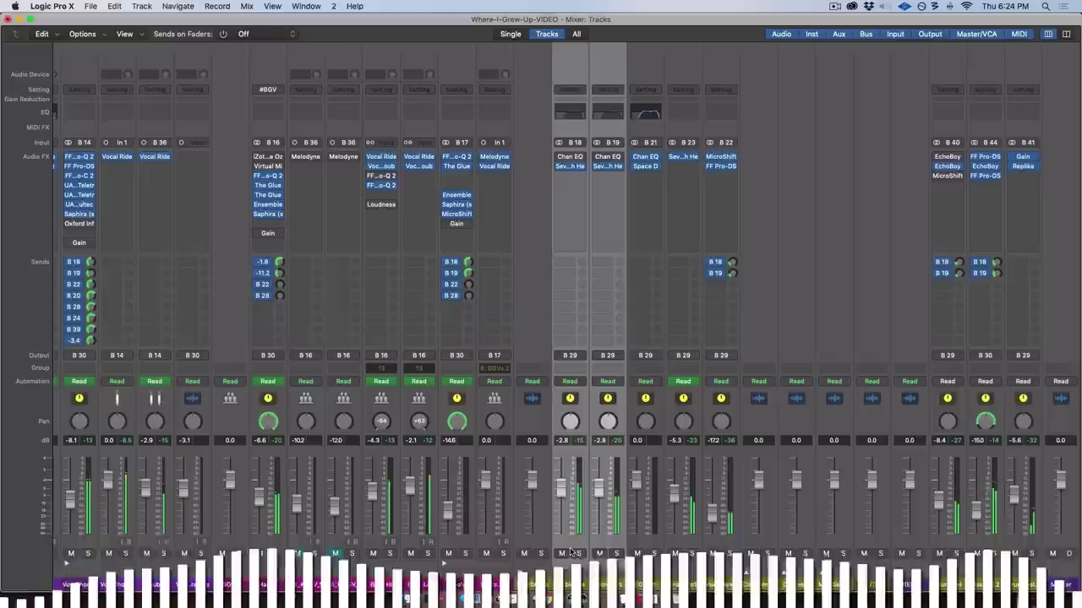
drag(561, 489, 562, 495)
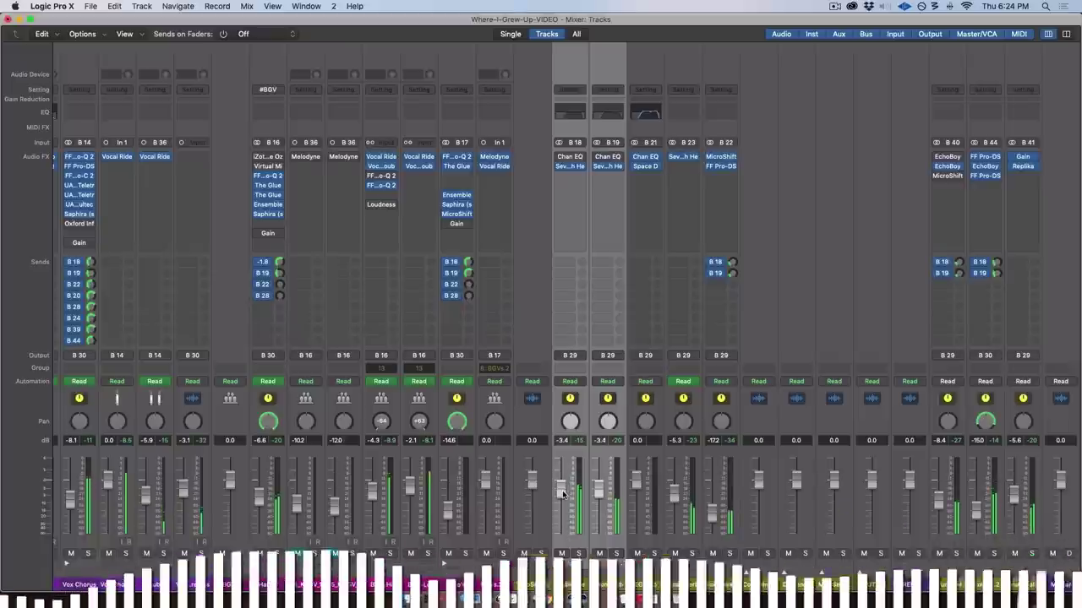
click(562, 553)
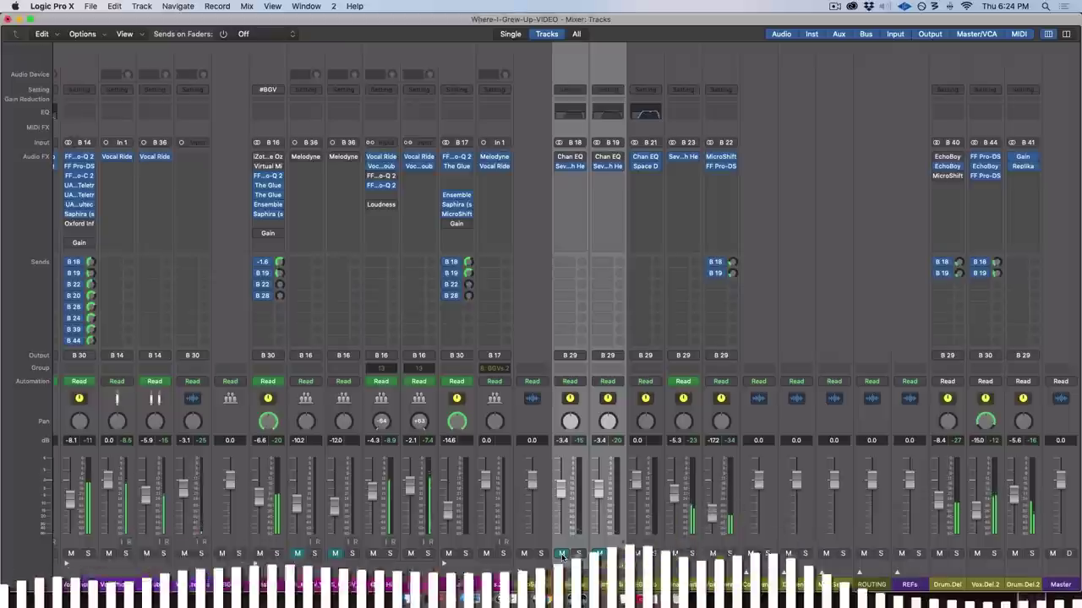
click(562, 554)
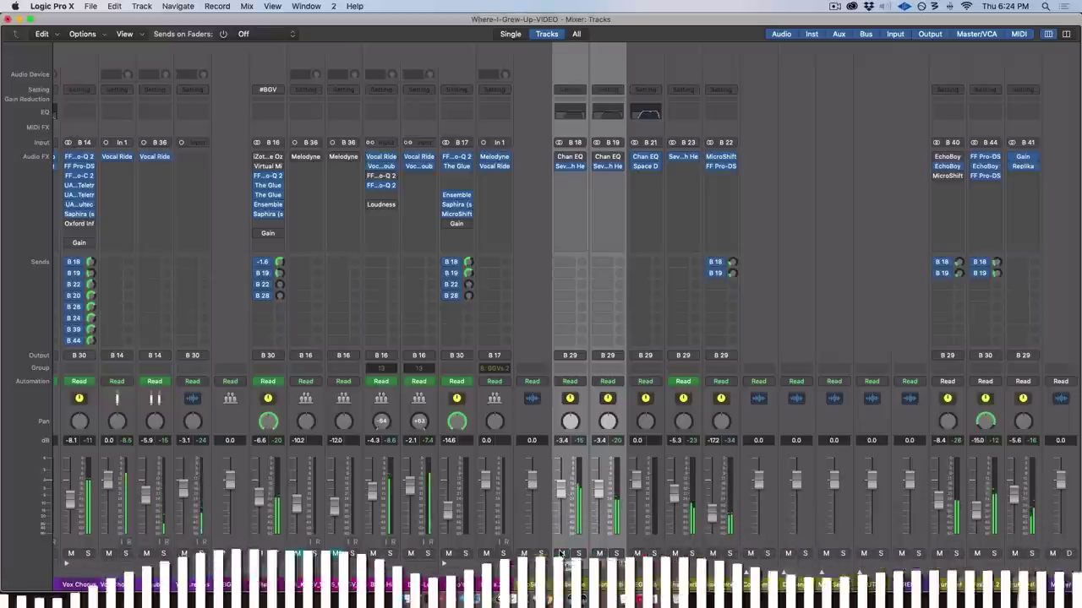
click(561, 553)
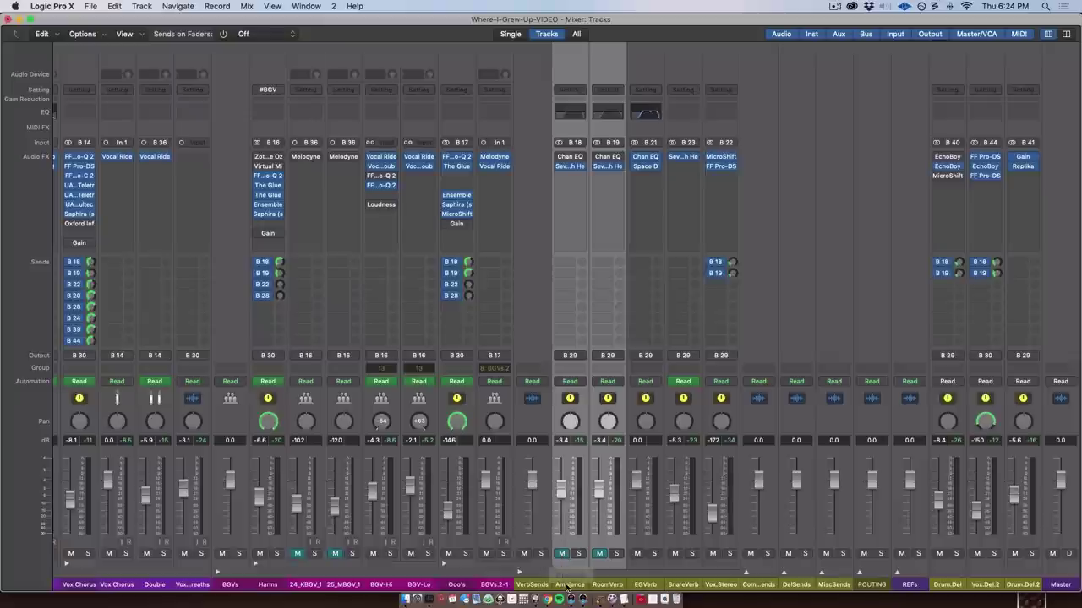
Open the Seventh Heaven reverb on the Ambience channel to examine its settings
click(568, 587)
click(569, 166)
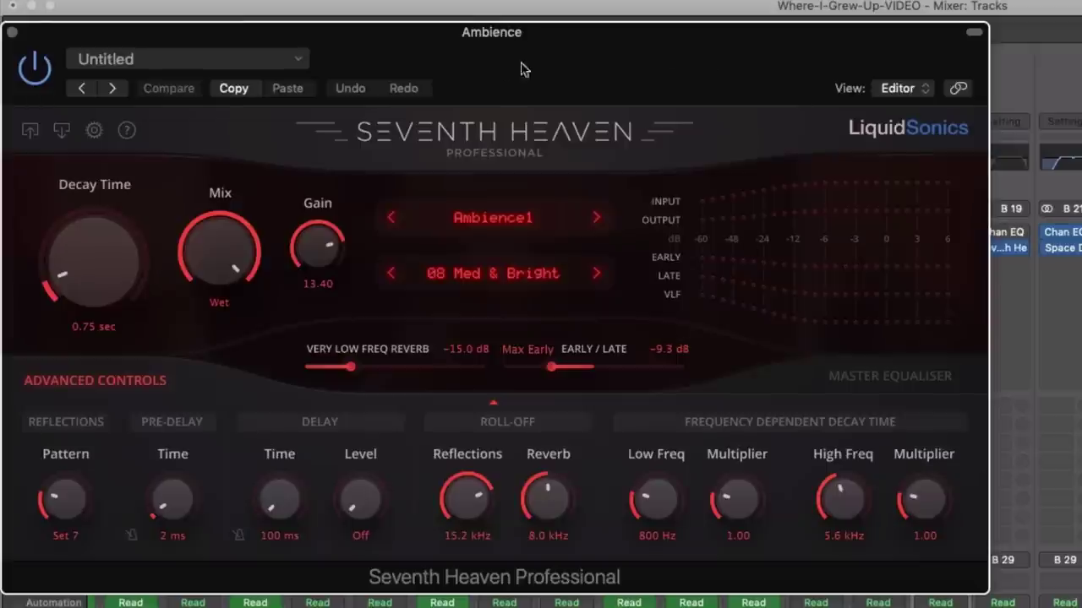
click(611, 350)
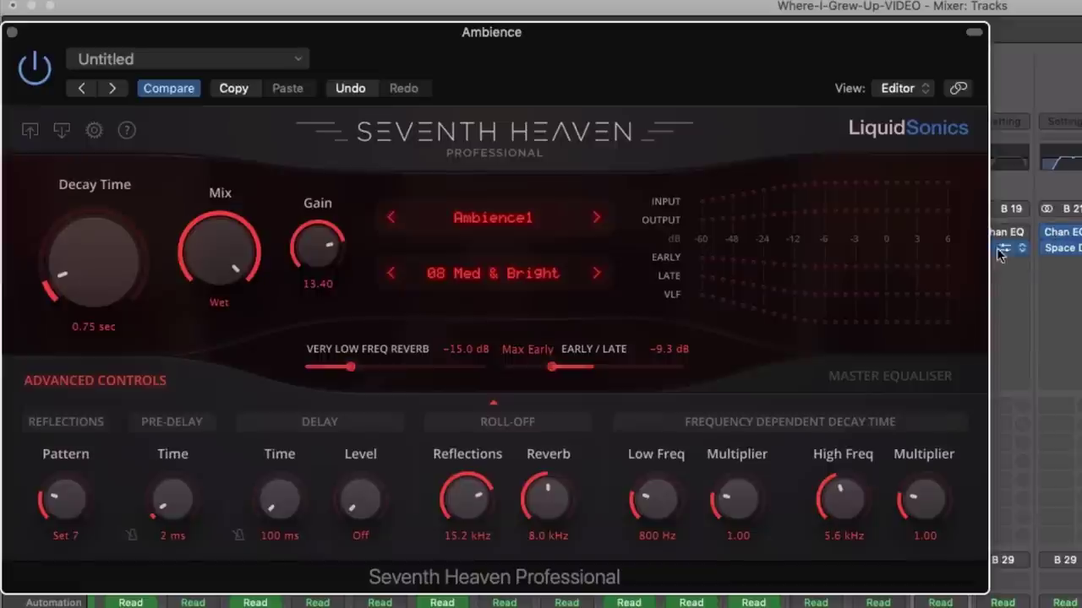
Open the RoomVerb channel's Seventh Heaven reverb, place it beside the Ambience reverb, and select both return channels in turn to compare them
click(1020, 248)
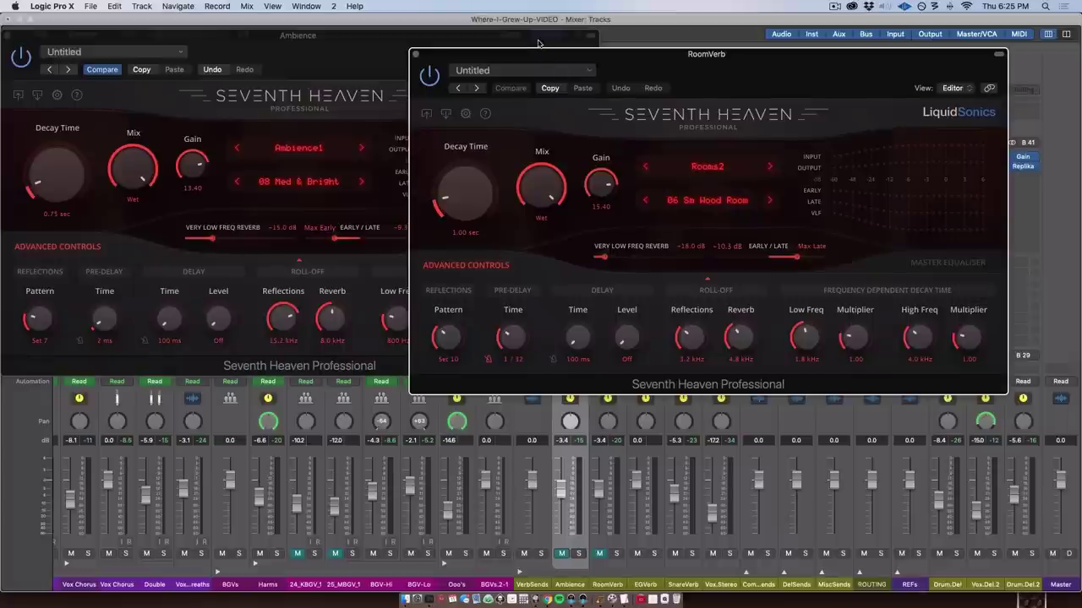
drag(536, 56, 893, 66)
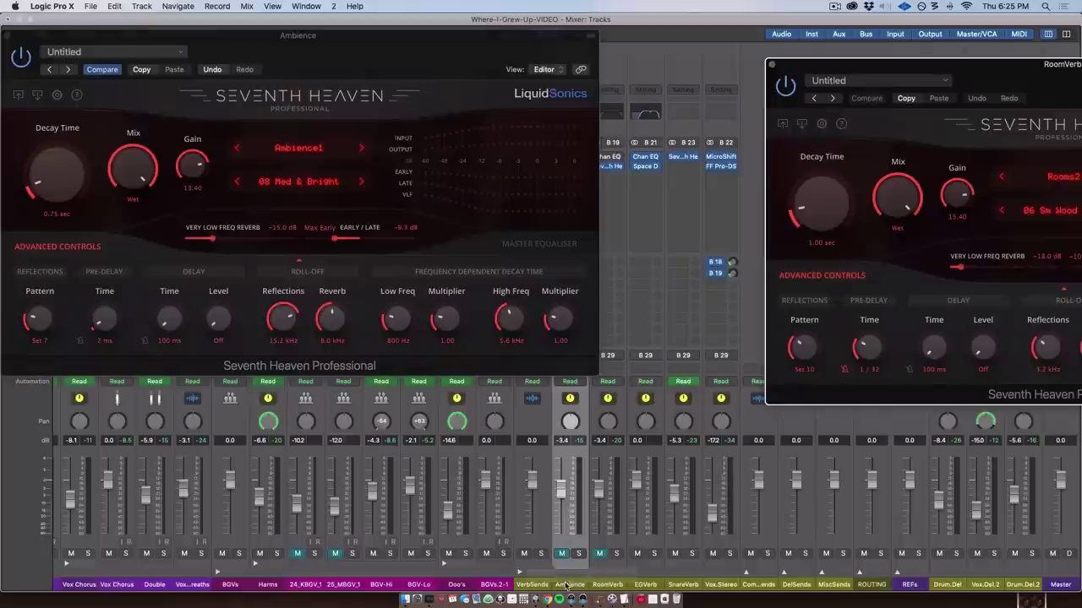
click(566, 583)
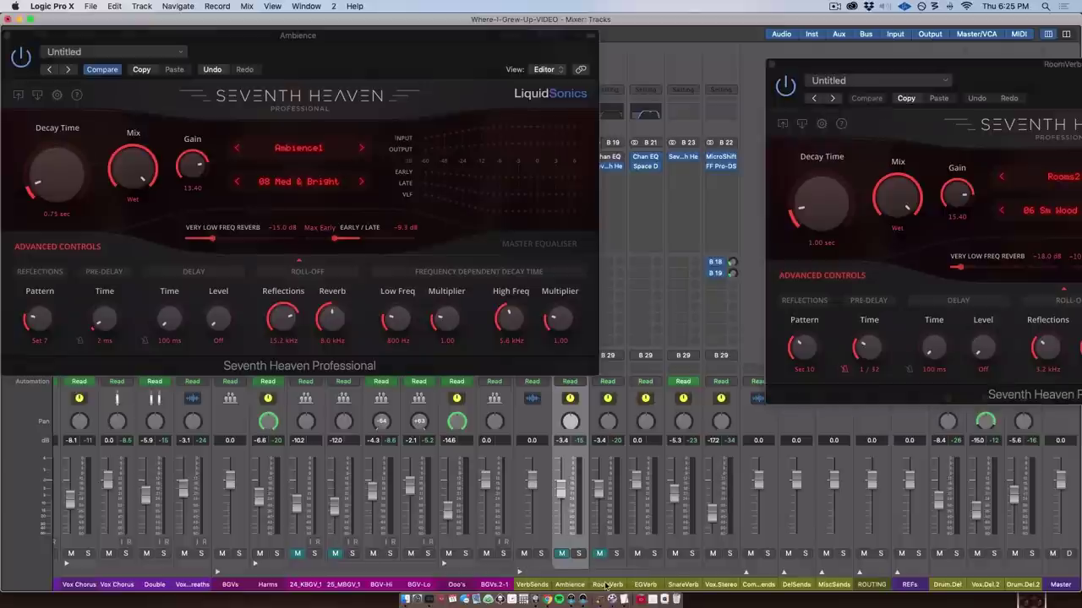
click(608, 584)
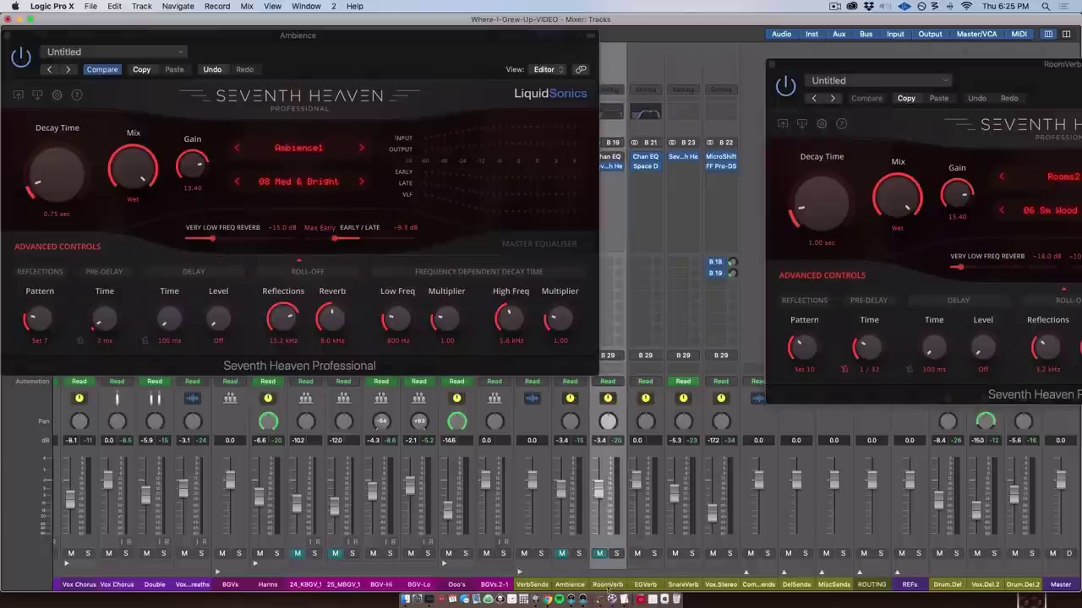
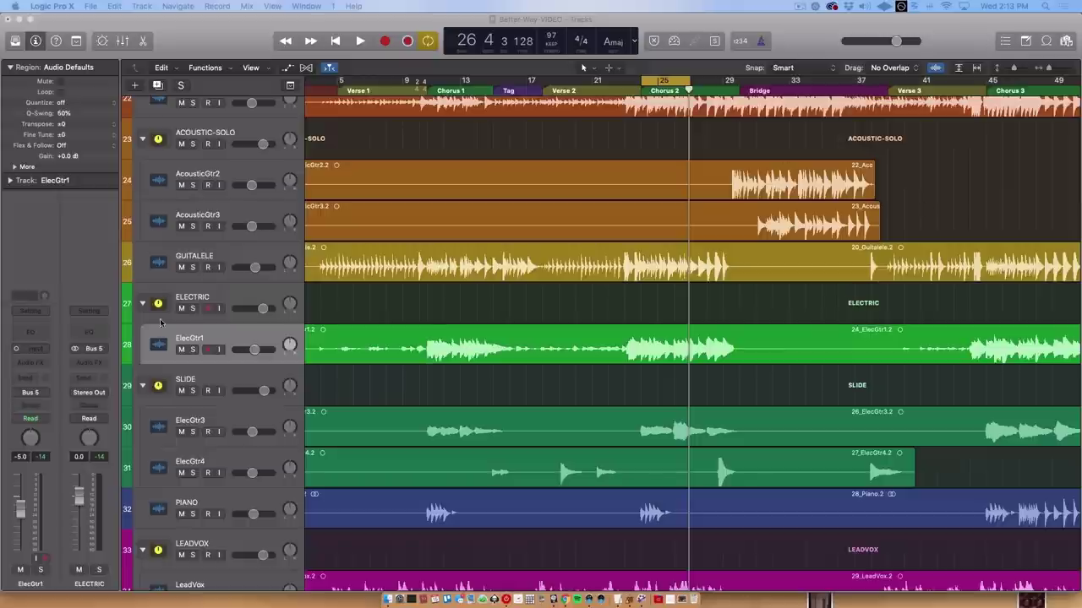
Show track automation and add four volume points around Chorus 2 on ElecGtr1, lowering the section between them to -12.9 dB
click(207, 338)
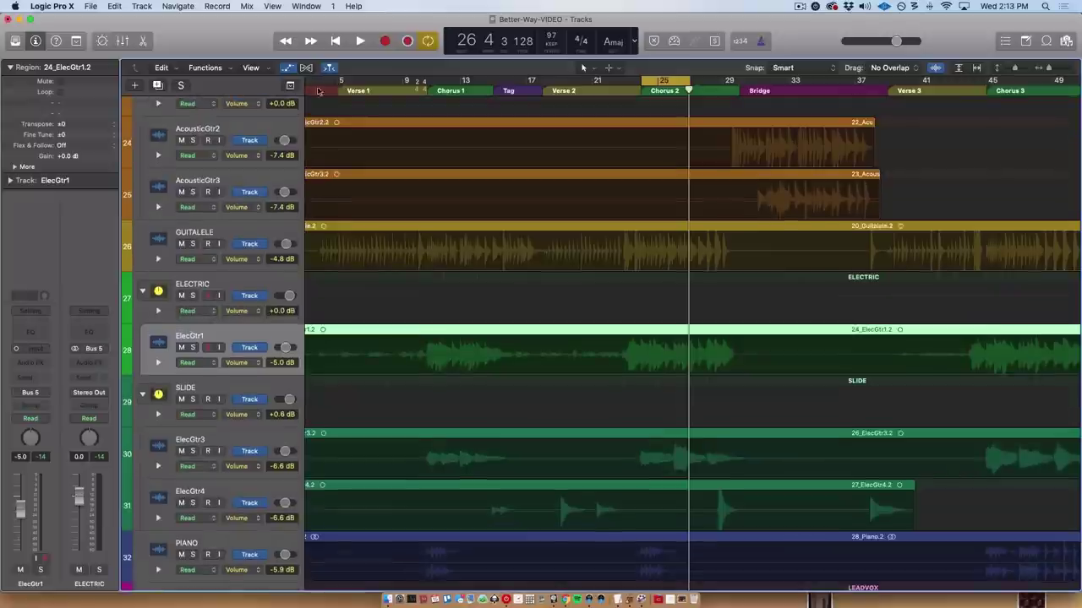
scroll(473, 330, down, 2)
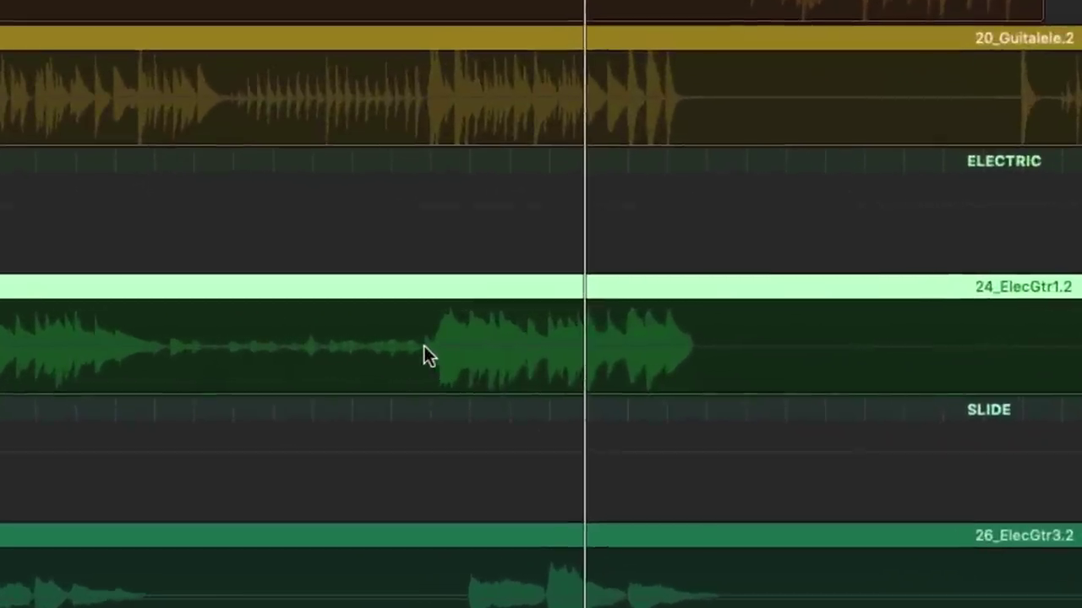
key(a)
click(490, 343)
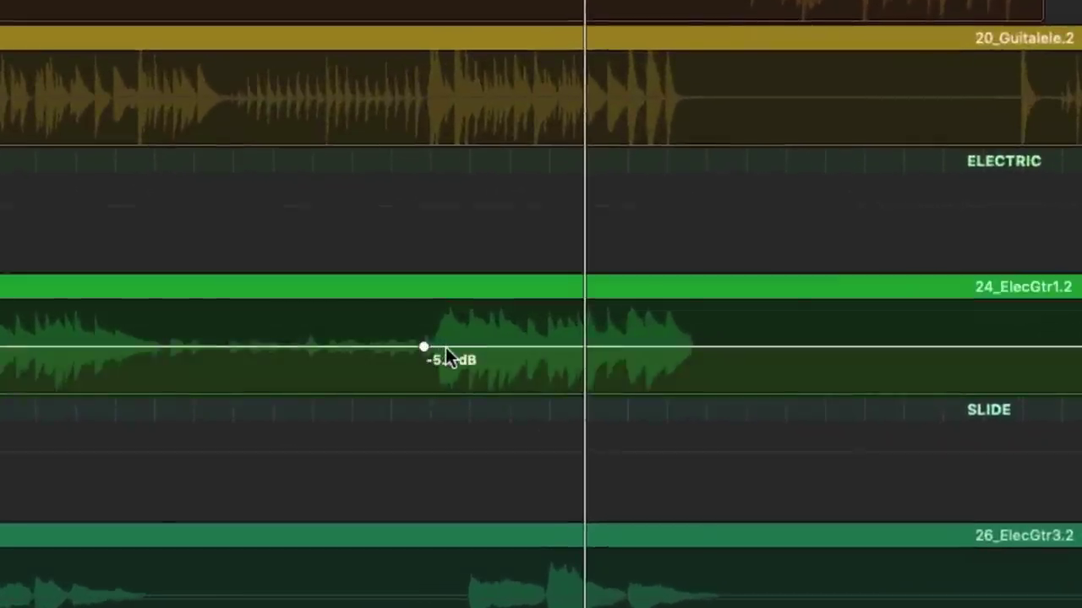
click(698, 348)
click(719, 347)
drag(589, 345, 598, 372)
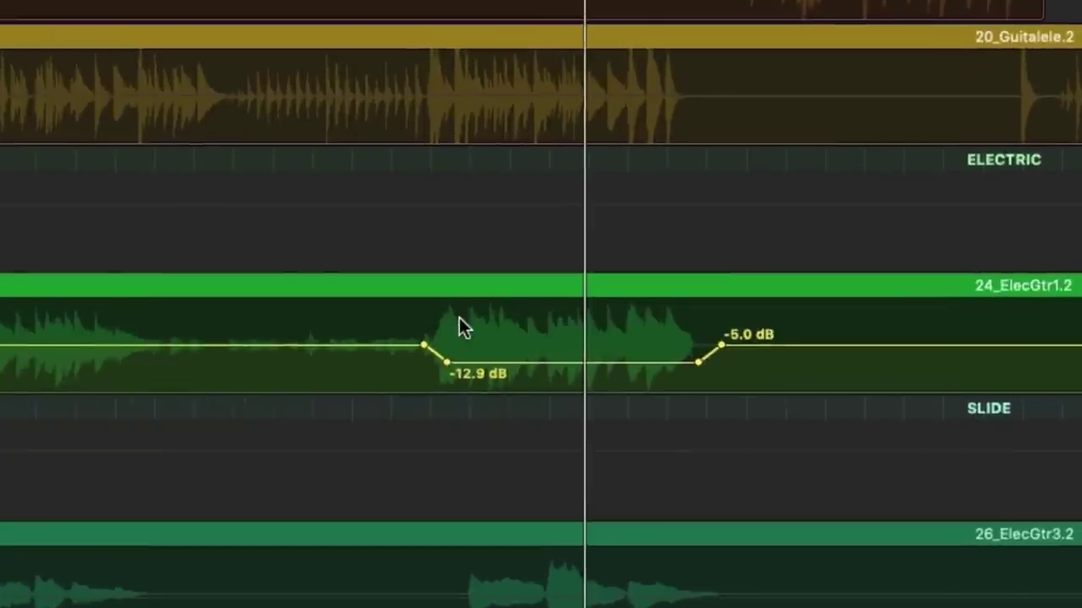
Marquee-select the lowered Chorus 2 part of ElecGtr1 and try to adjust its volume automation as a block
click(447, 330)
drag(447, 329, 694, 336)
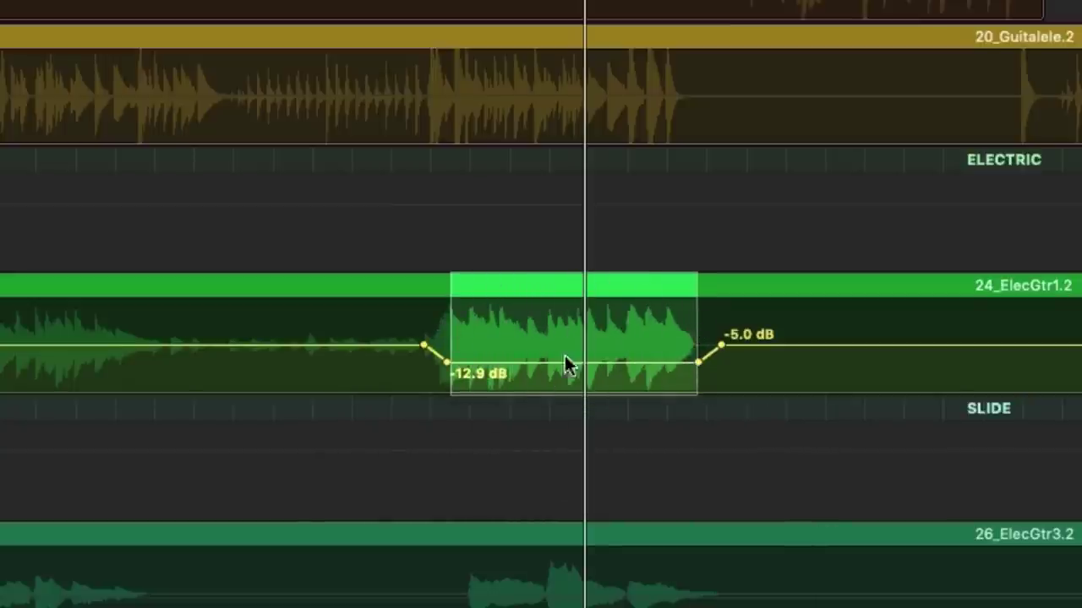
click(495, 362)
drag(494, 362, 532, 336)
Undo the marquee volume adjustment and the manually placed Chorus 2 automation points on ElecGtr1
key(super+z)
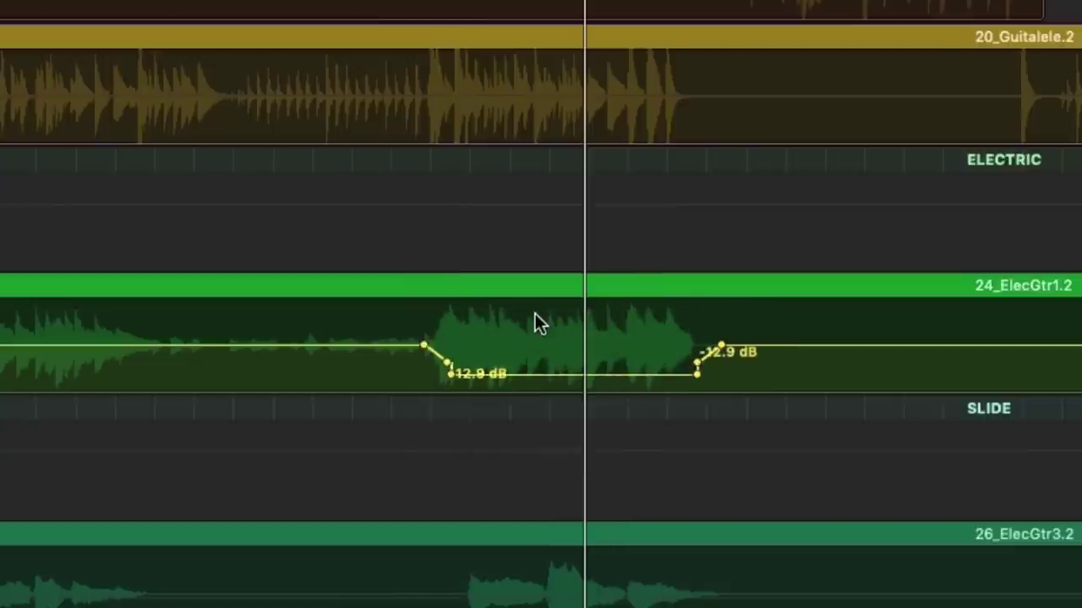
key(super+z)
key(super+z)
key(super+z)
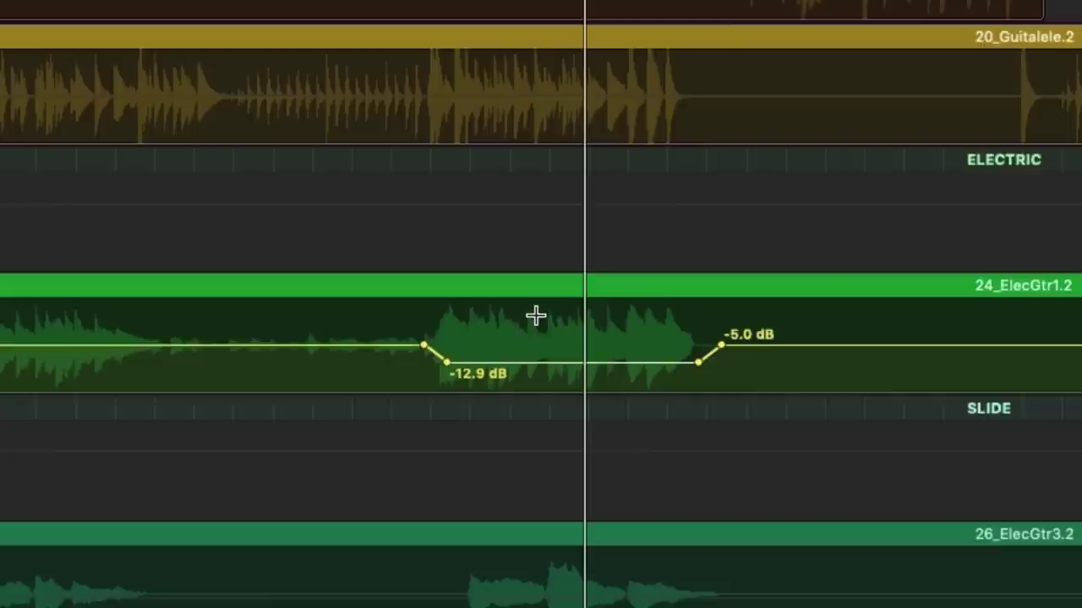
key(super+z)
key(super+z)
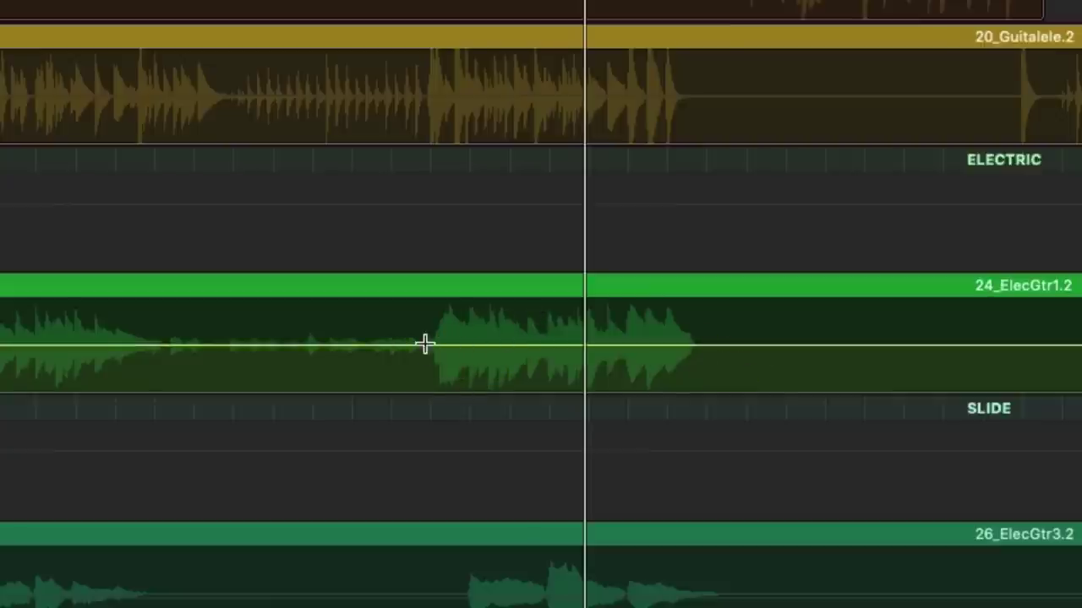
Marquee-select bars 23 to 30 of ElecGtr1, lower their volume automation to -11.5 dB, return it to -5.0 dB, and hide automation
drag(423, 343, 715, 347)
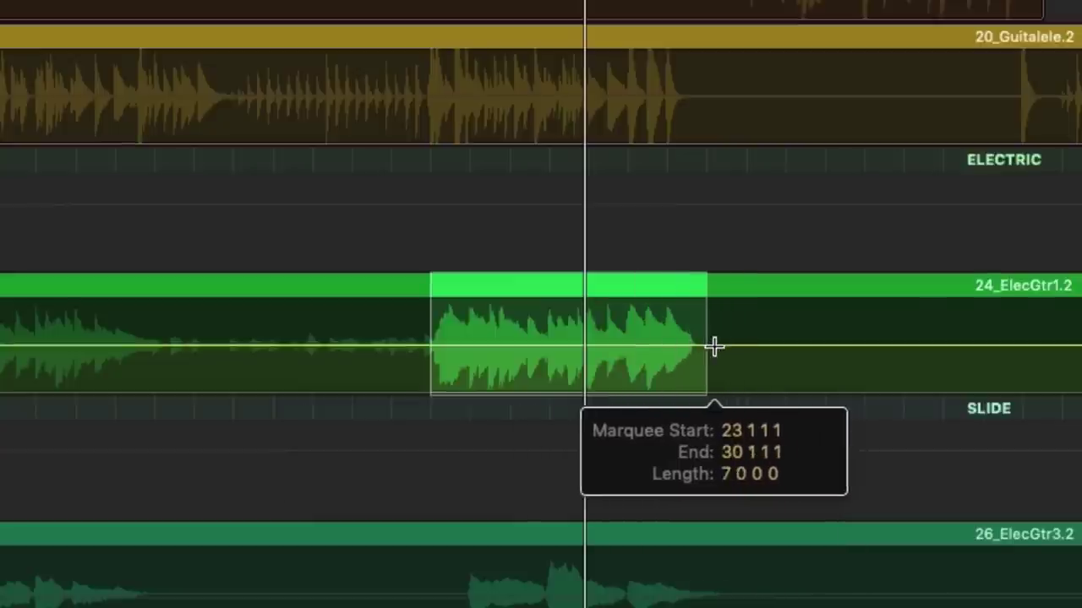
drag(577, 344, 568, 361)
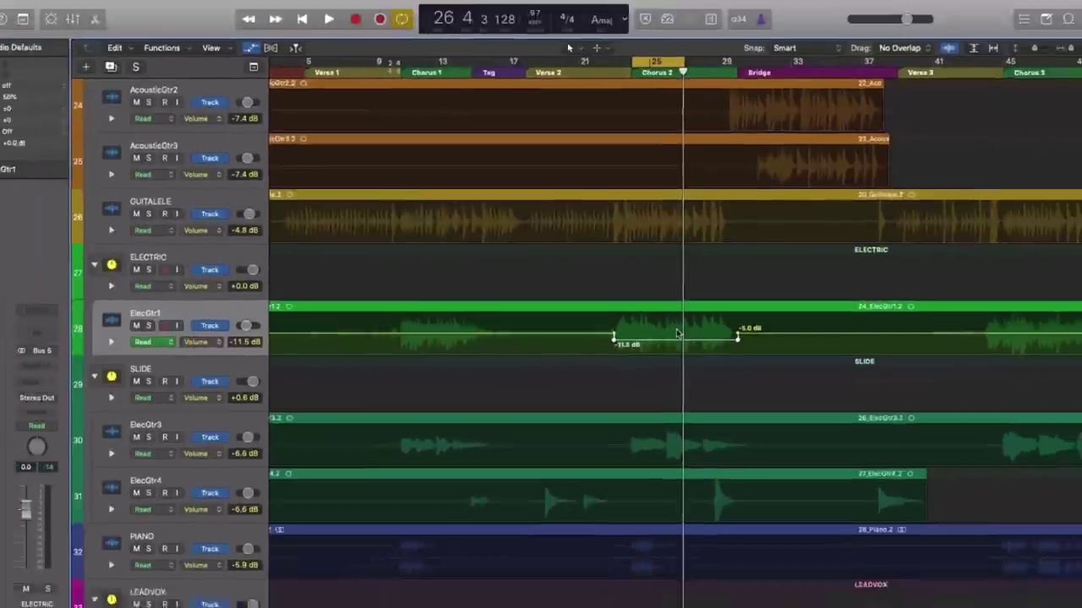
drag(567, 360, 567, 343)
key(a)
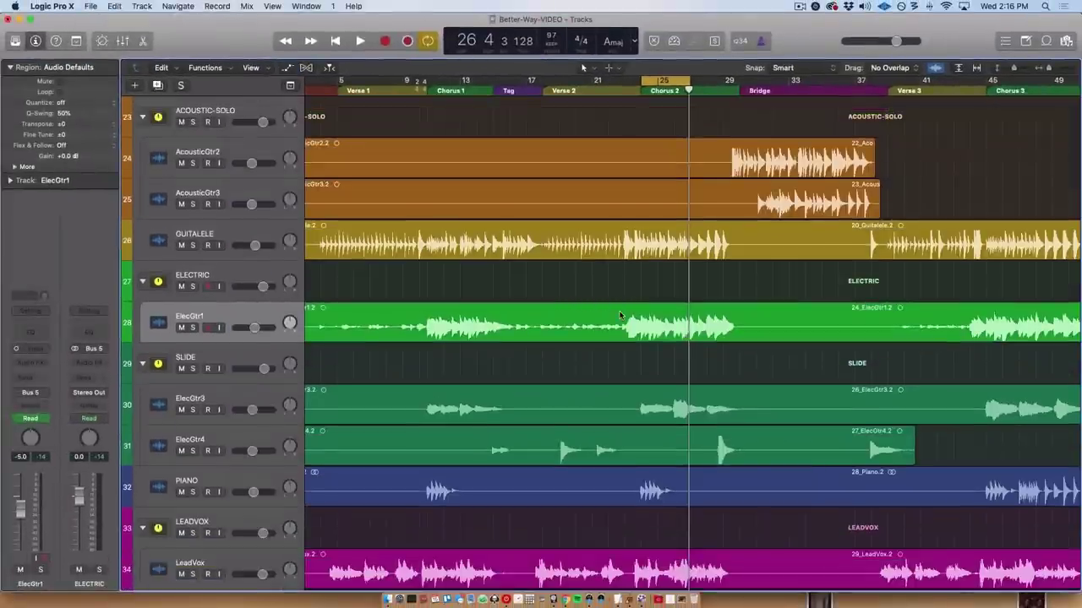
Split off the Chorus 2 part of the ElecGtr1 region with a marquee selection and move it earlier over the Tag and Verse 2
drag(624, 321, 740, 321)
click(735, 324)
click(648, 369)
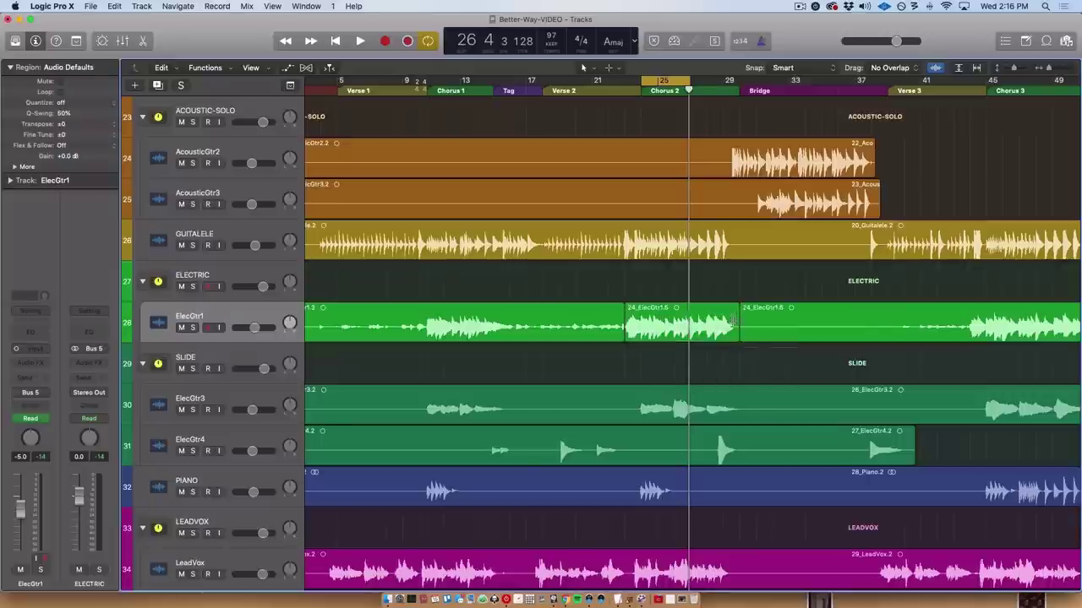
drag(677, 333, 554, 339)
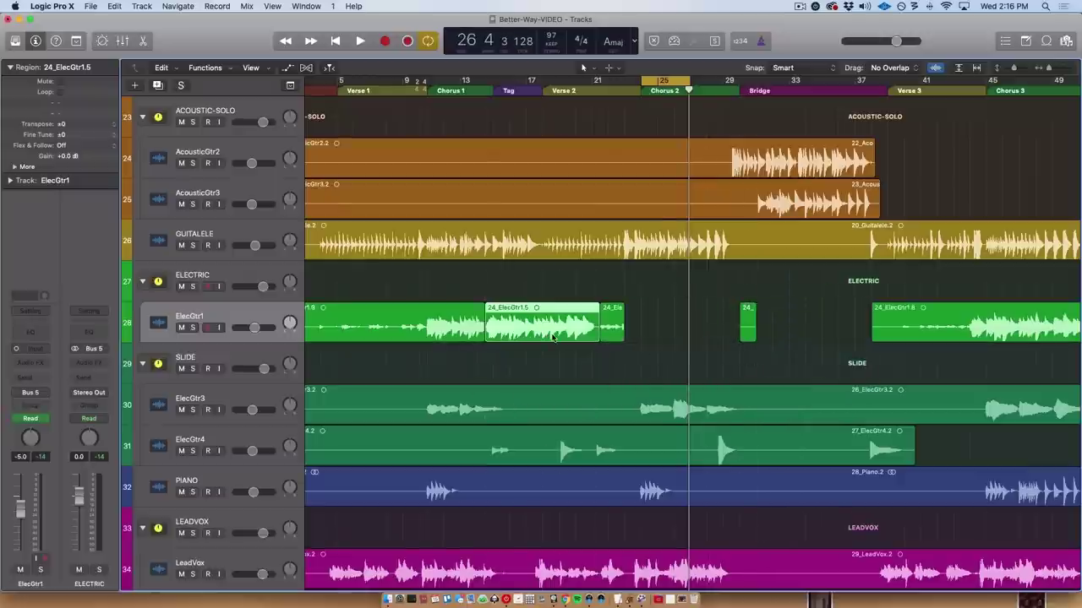
Undo the move and the splits of the ElecGtr1 region
key(super+z)
key(super+z)
key(super+z)
click(646, 285)
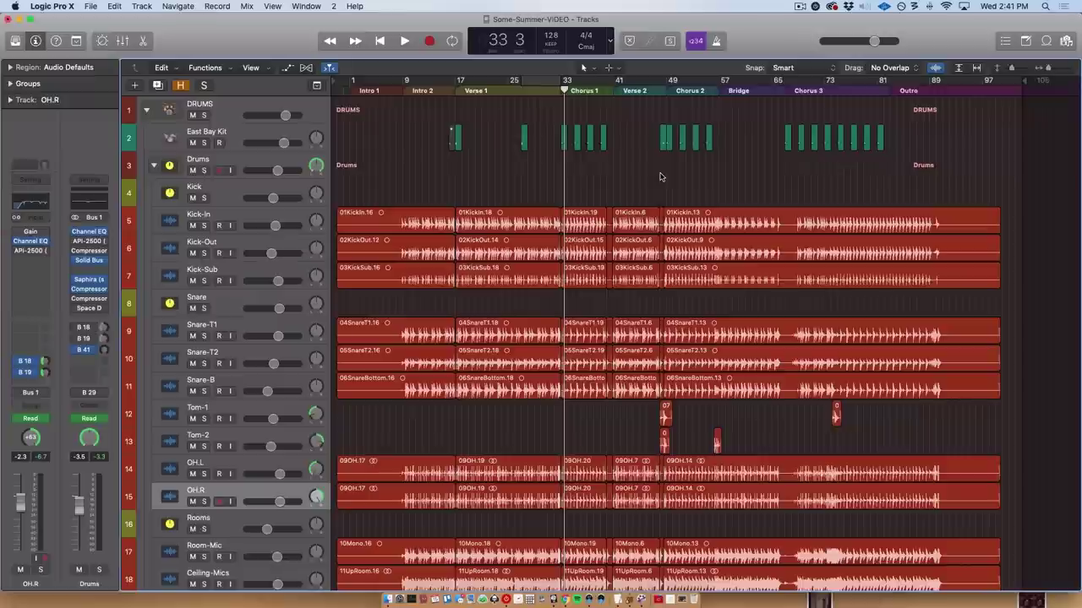
Select the East Bay Kit, Kick, OH.L and OH.R tracks in turn to examine their regions and channel strips
click(228, 138)
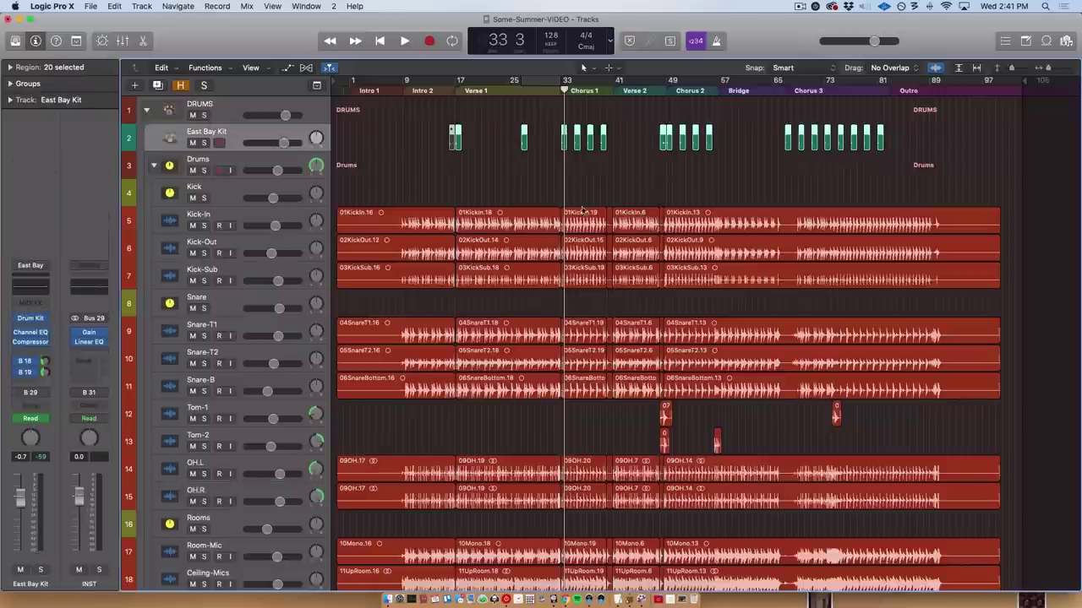
click(258, 189)
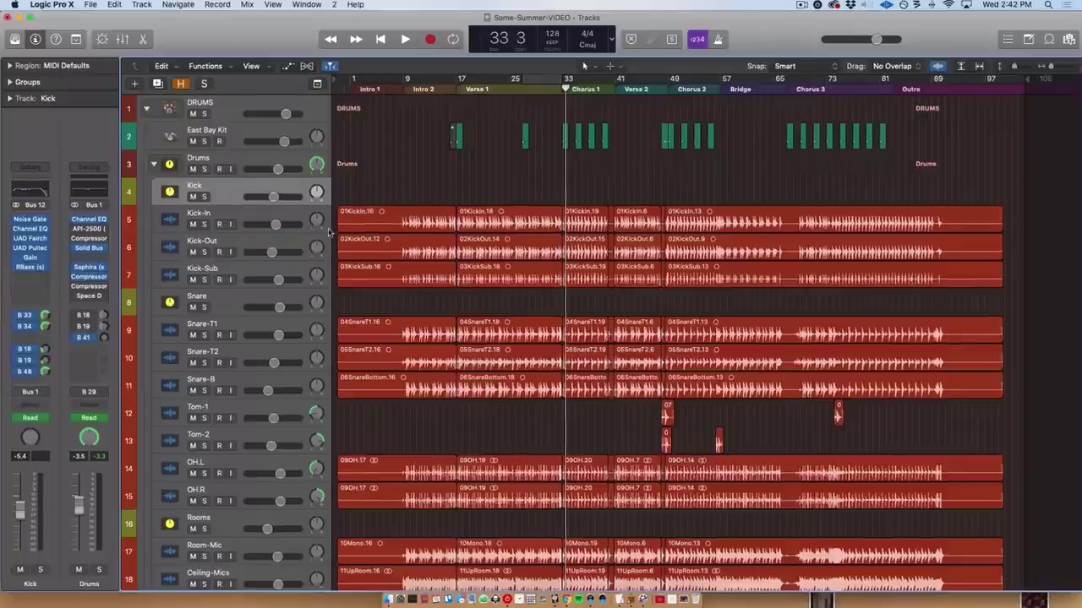
click(230, 466)
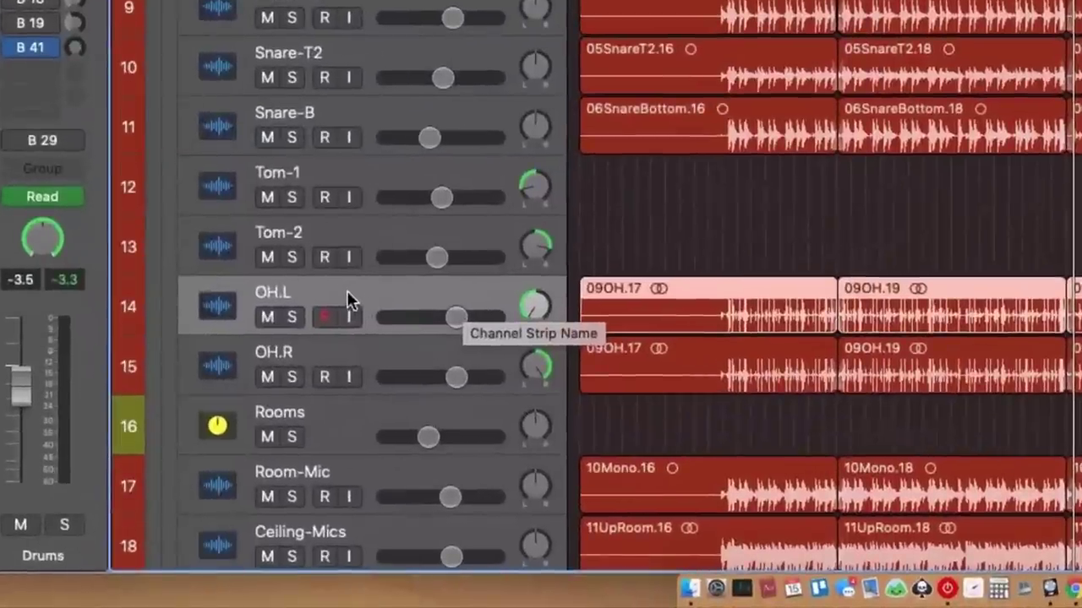
click(338, 362)
click(334, 311)
click(343, 355)
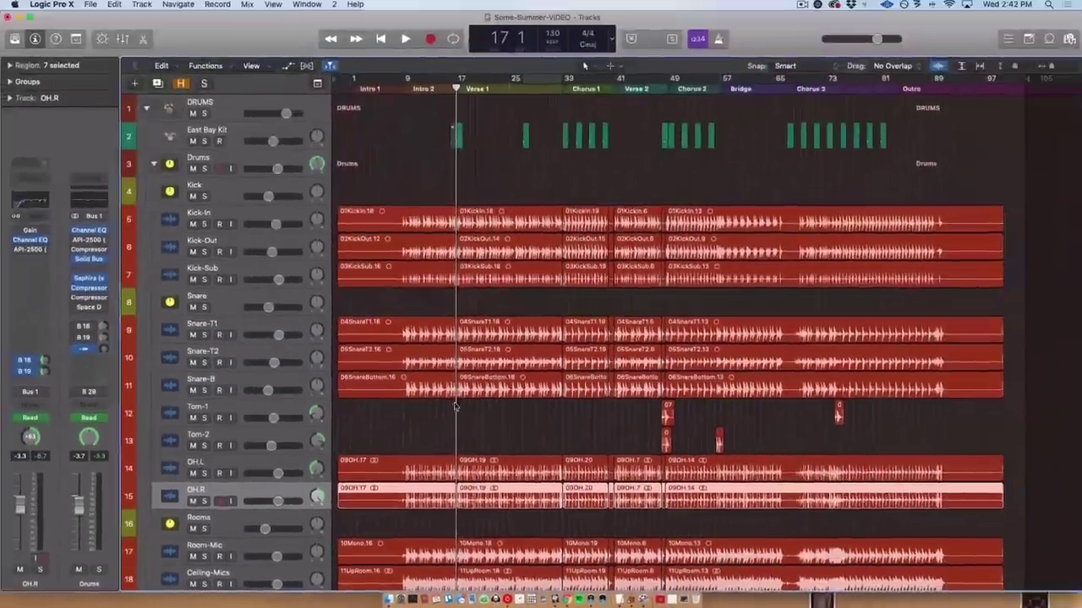
Show automation, expand the overhead tracks' automation lanes, and set OH.L's pan to -24 across Verse 1
key(a)
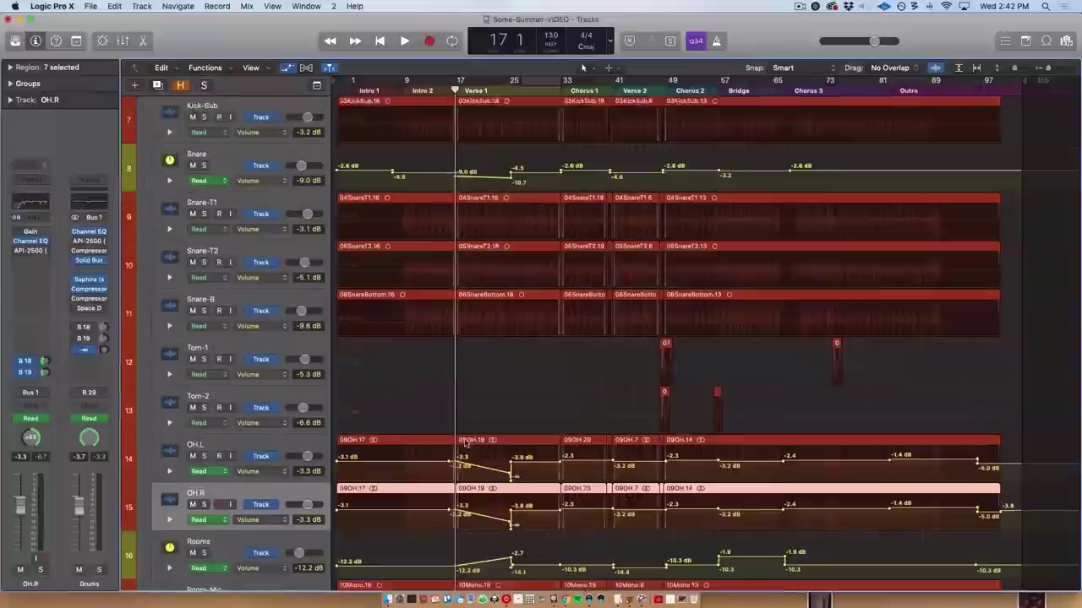
click(169, 470)
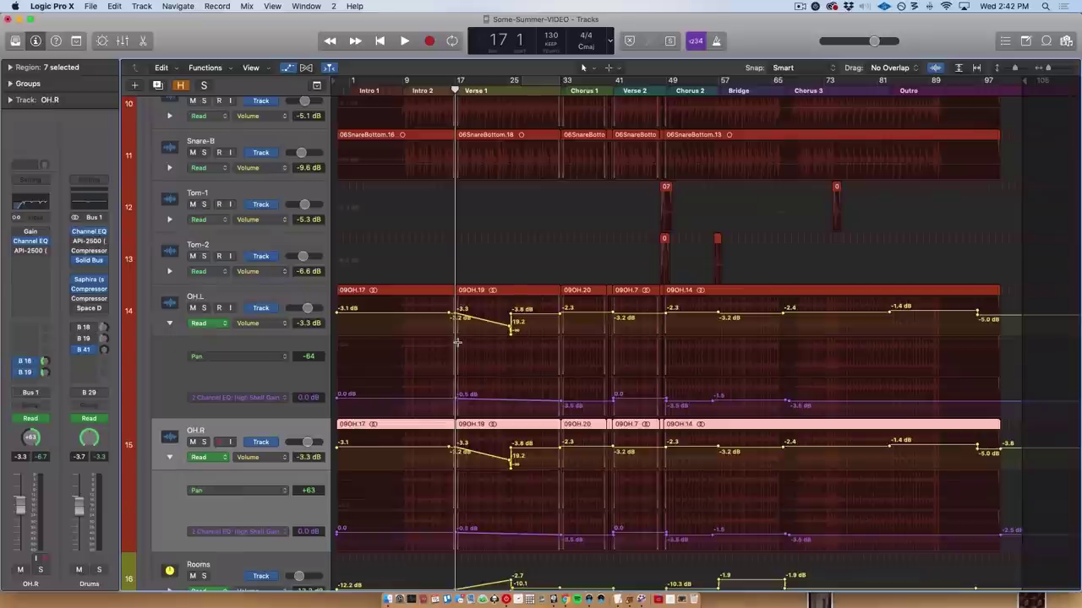
scroll(459, 342, up, 3)
drag(459, 342, 658, 372)
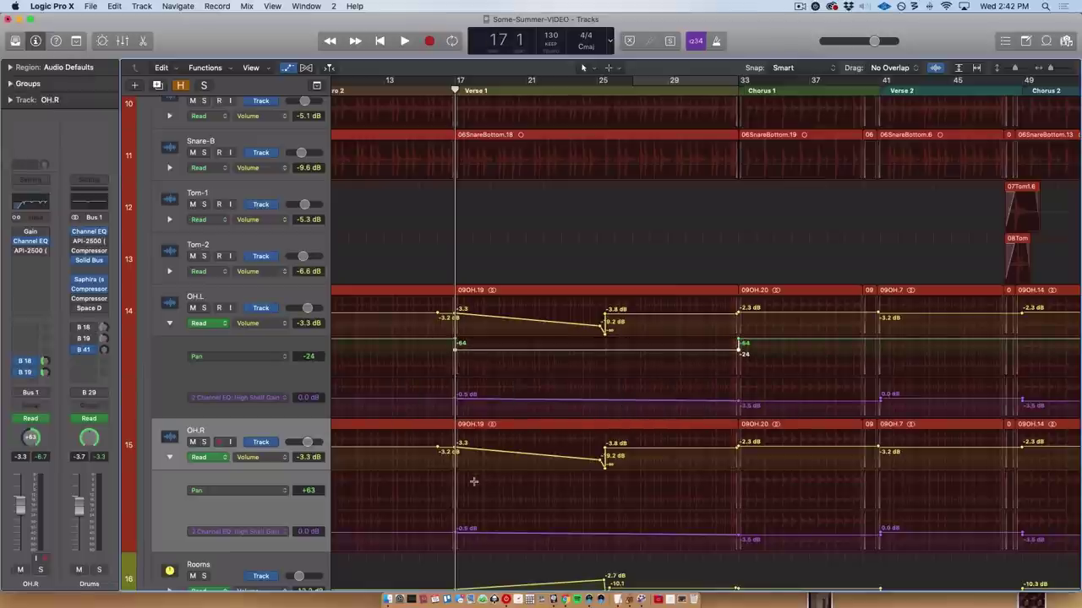
Marquee-select Verse 1 in OH.R's pan lane and set the pan automation there to +33
drag(458, 489, 738, 498)
click(592, 498)
drag(592, 489, 594, 464)
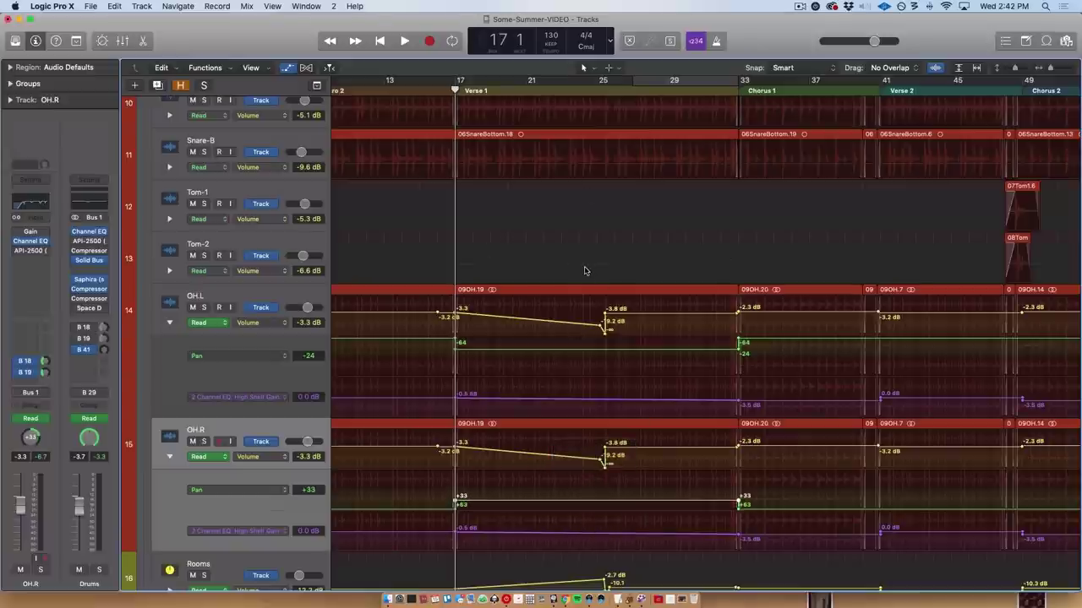
Play from bar 29 into Chorus 1 to hear the overhead pan automation change
click(667, 85)
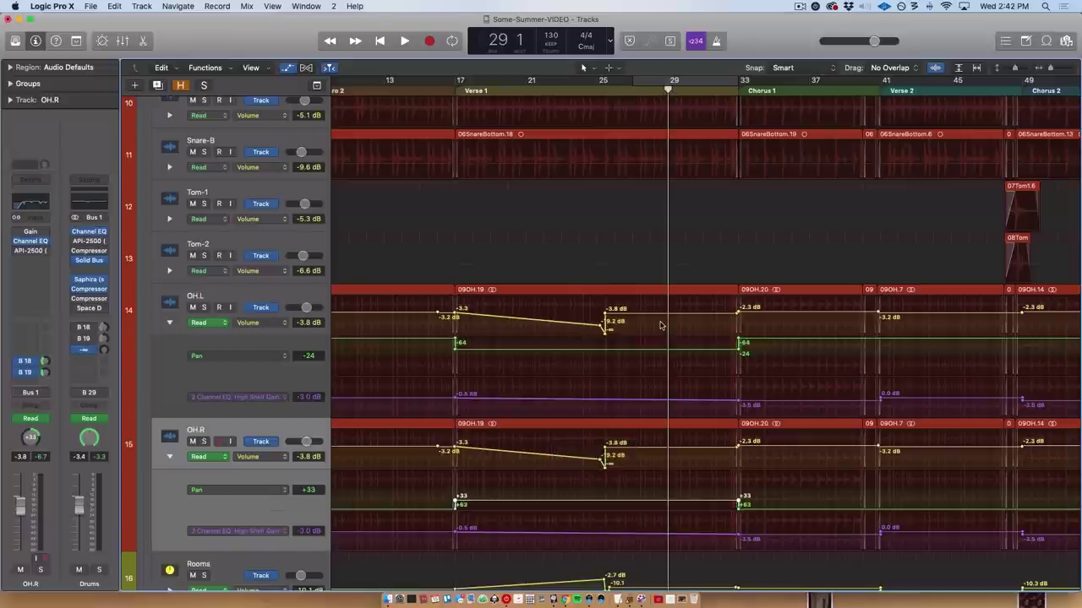
key(space)
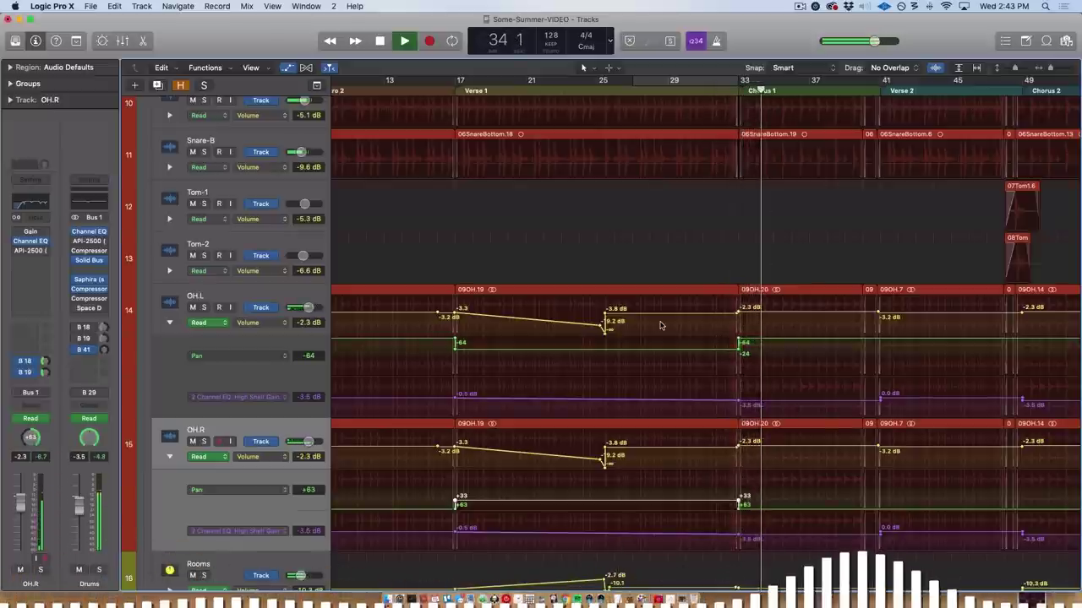
key(space)
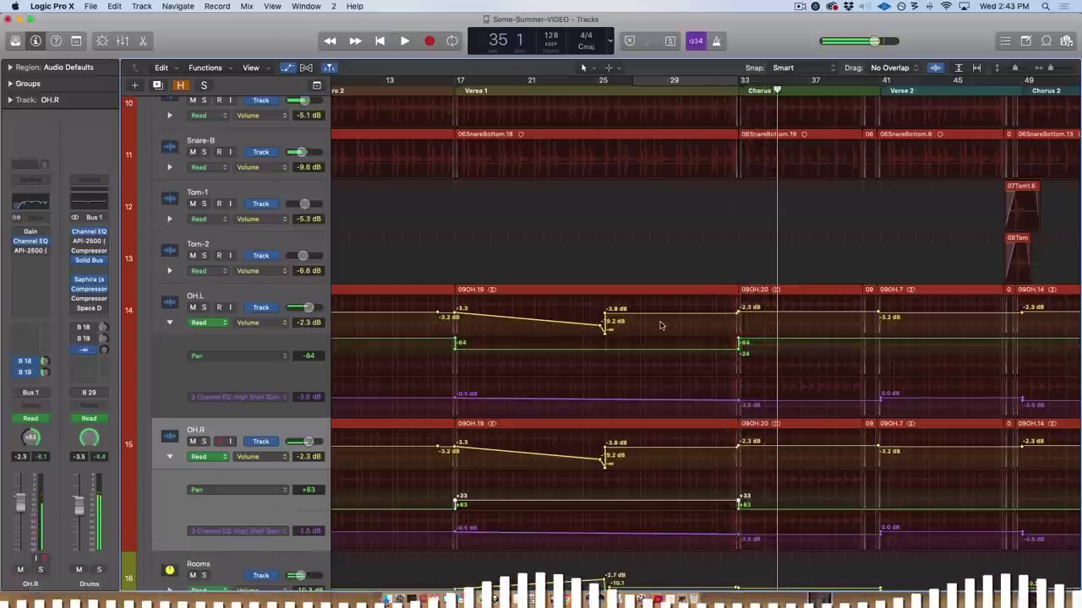
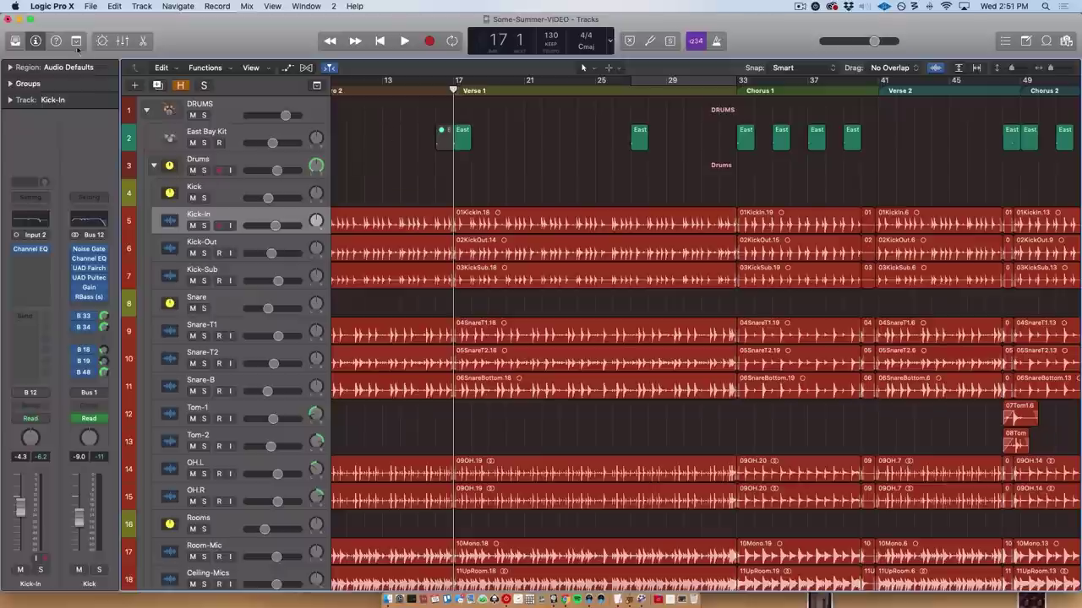
Show the toolbar, set the cycle range over Verse 1 from bar 17 to 33, and play it while viewing the drum tracks
click(76, 44)
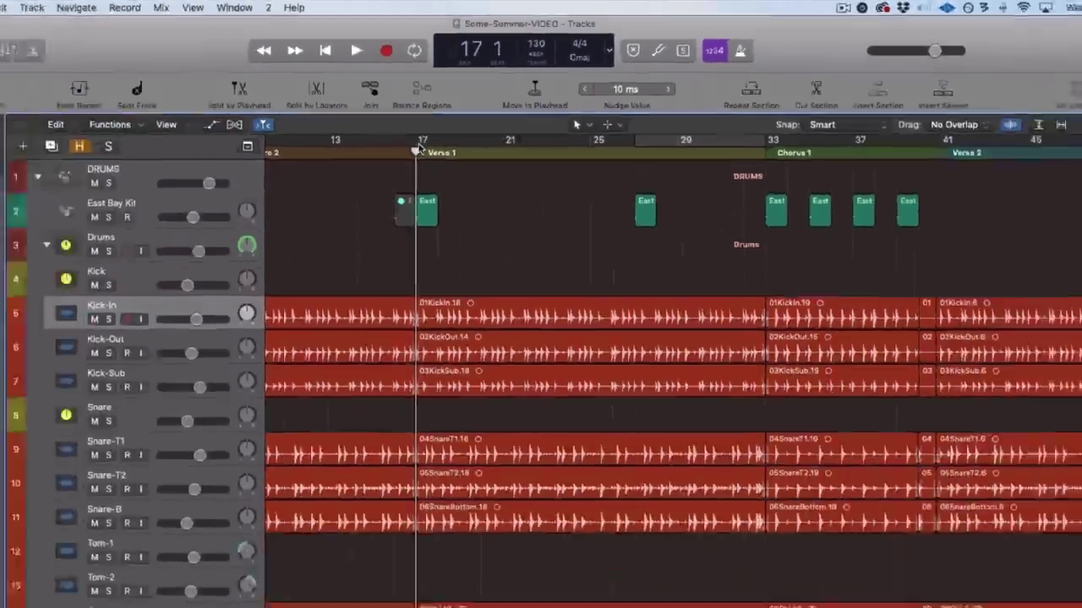
drag(417, 149, 766, 139)
scroll(542, 234, down, 3)
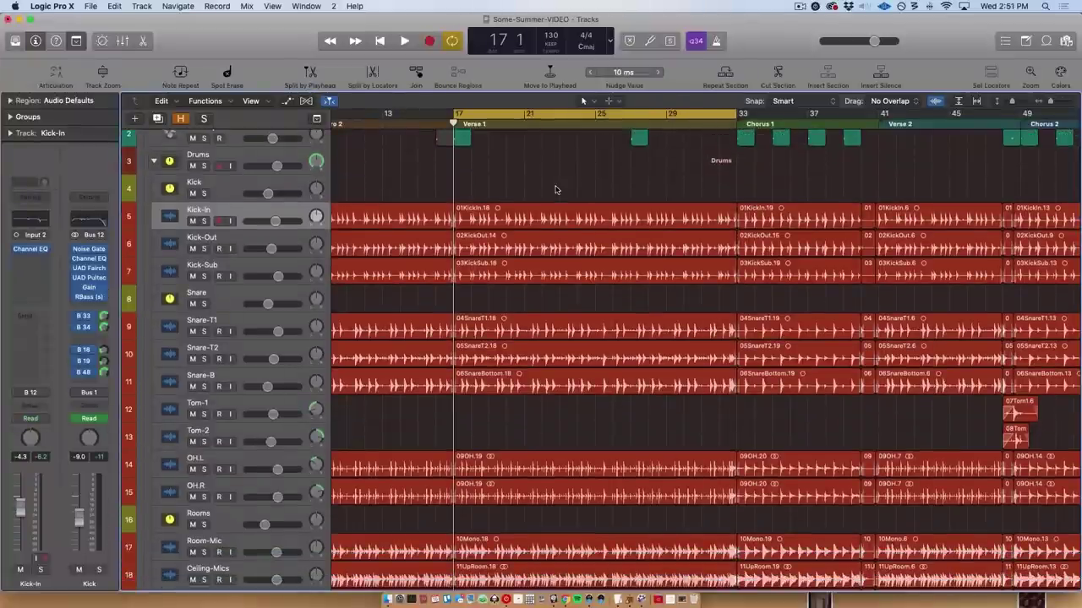
key(space)
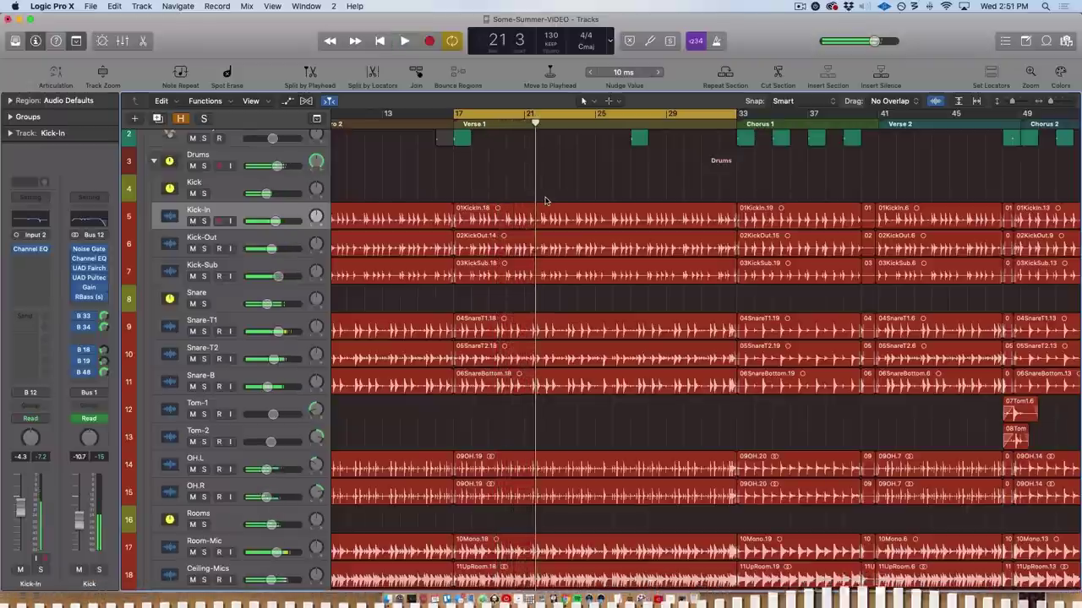
scroll(524, 186, down, 1)
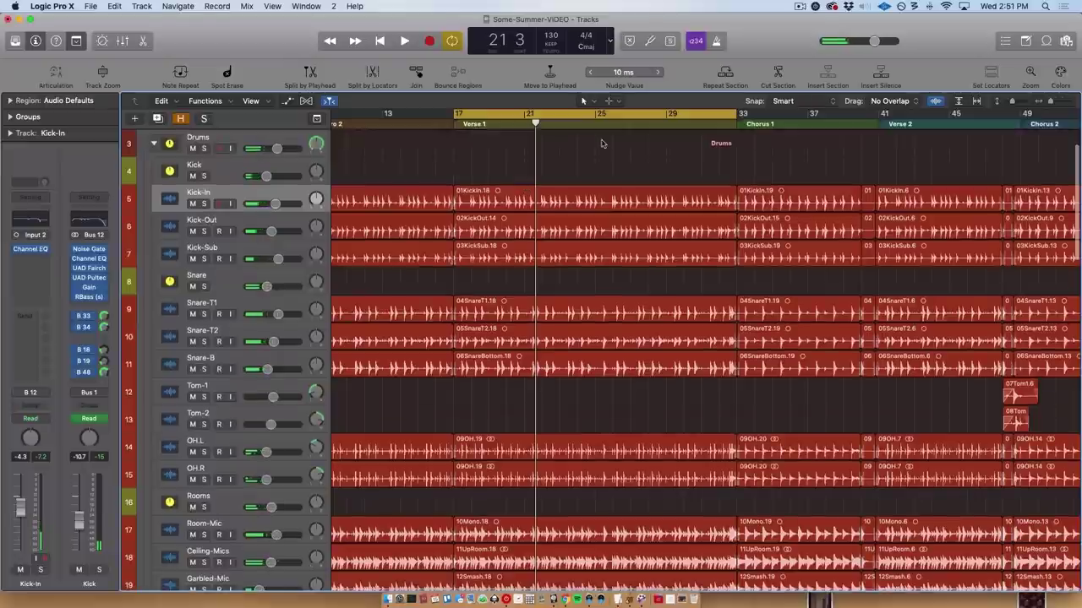
Select all the Verse 1 drum regions, nudge them 10 ms later, and play the cycled verse to hear the timing change
drag(601, 139, 606, 583)
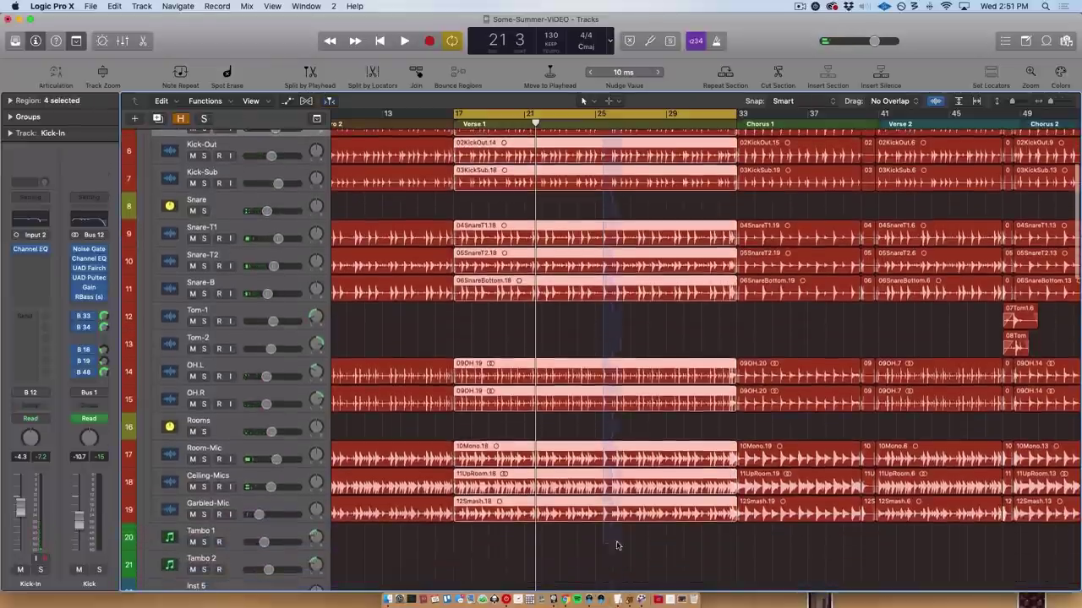
click(659, 73)
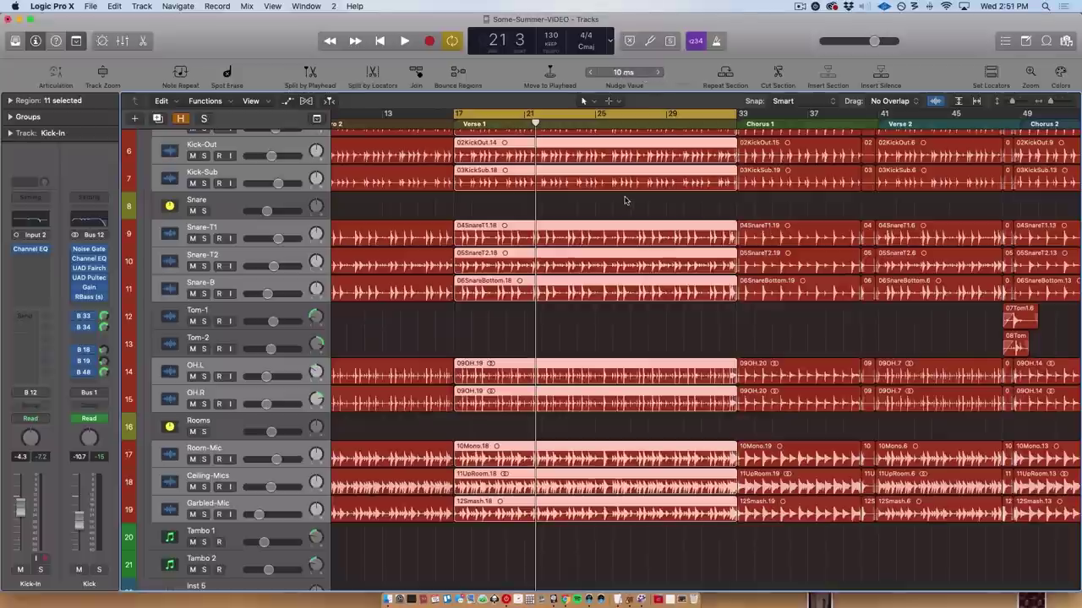
key(shift+Return)
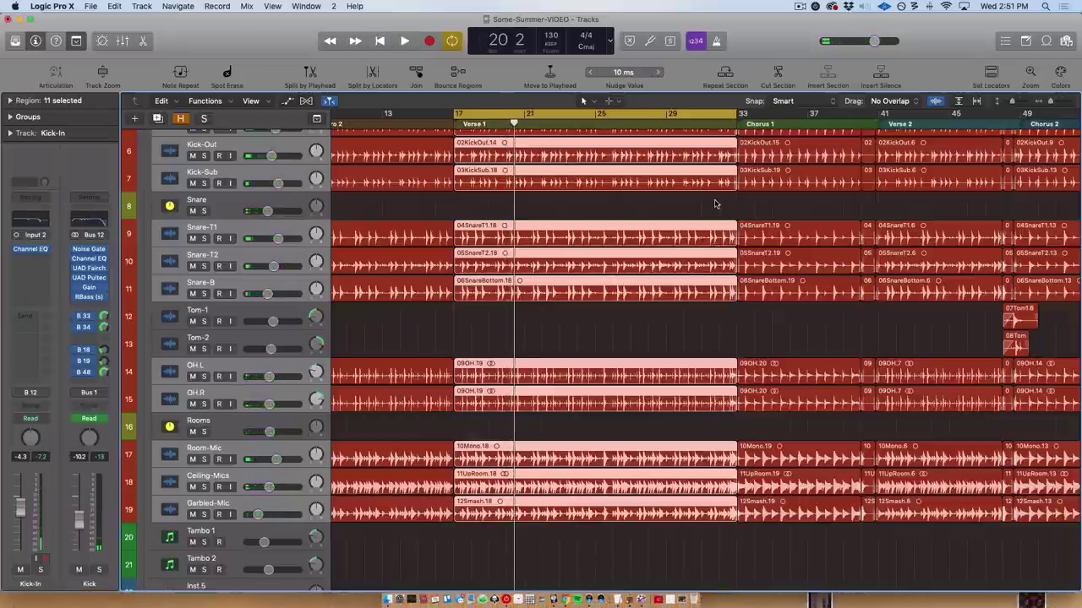
key(space)
key(space)
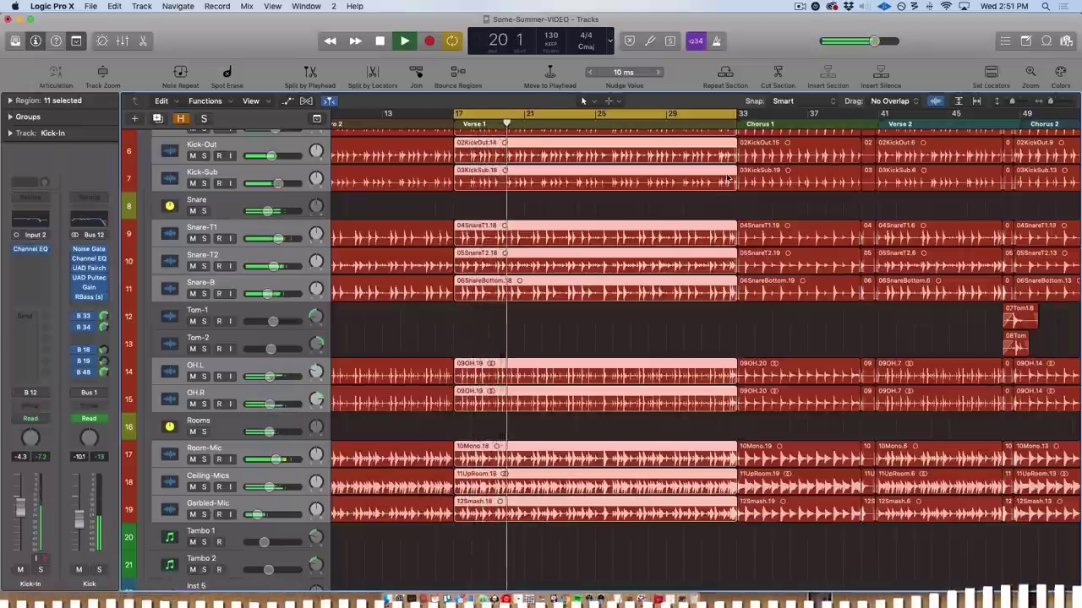
key(space)
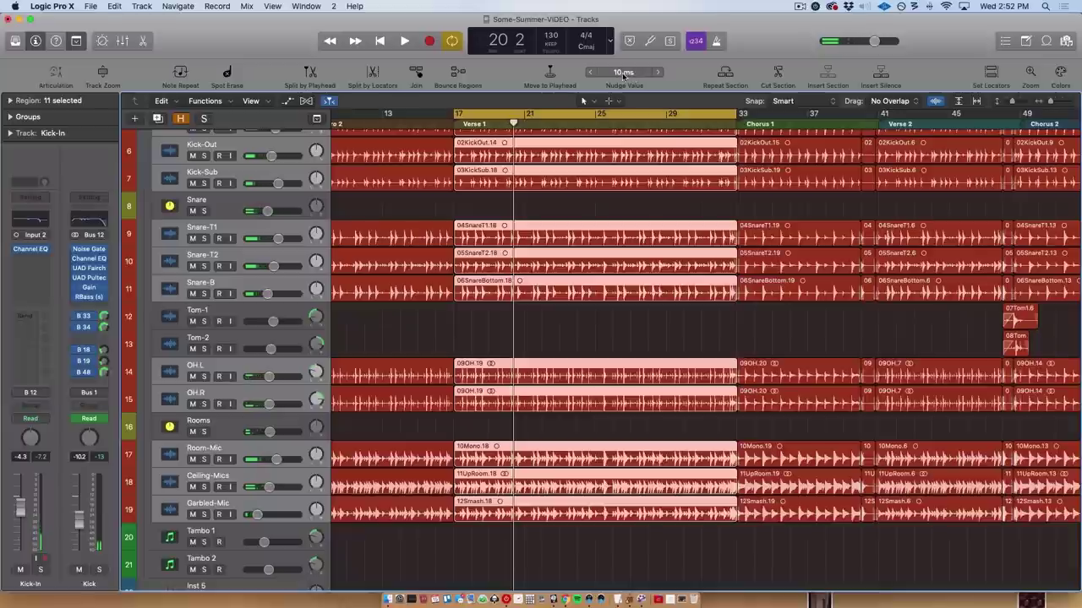
Set the nudge value to 1 ms, nudge the selected Verse 1 drum regions earlier, and play the verse
click(623, 74)
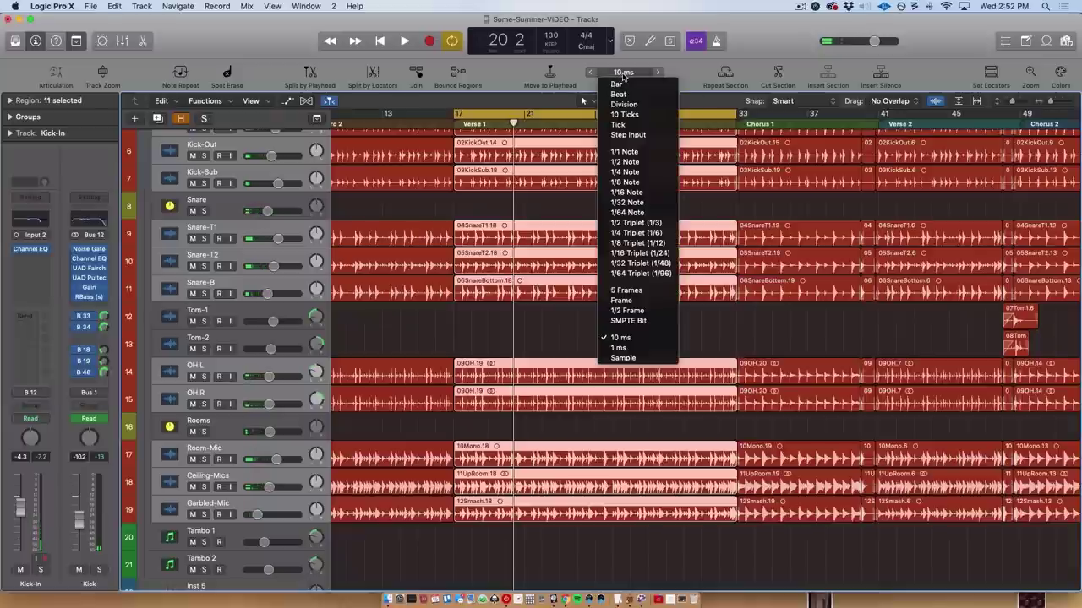
click(619, 347)
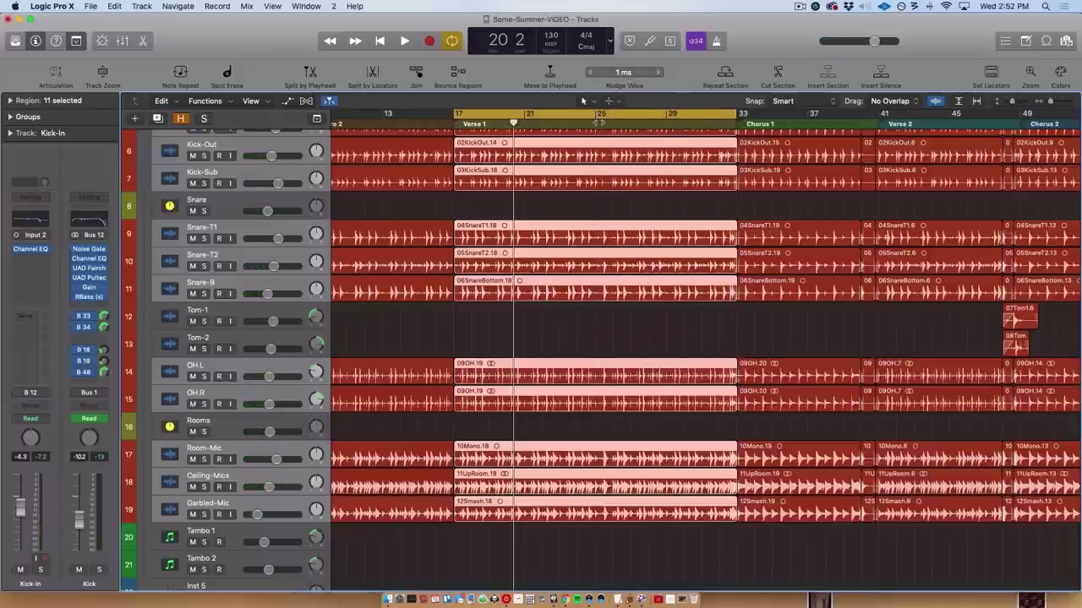
click(591, 74)
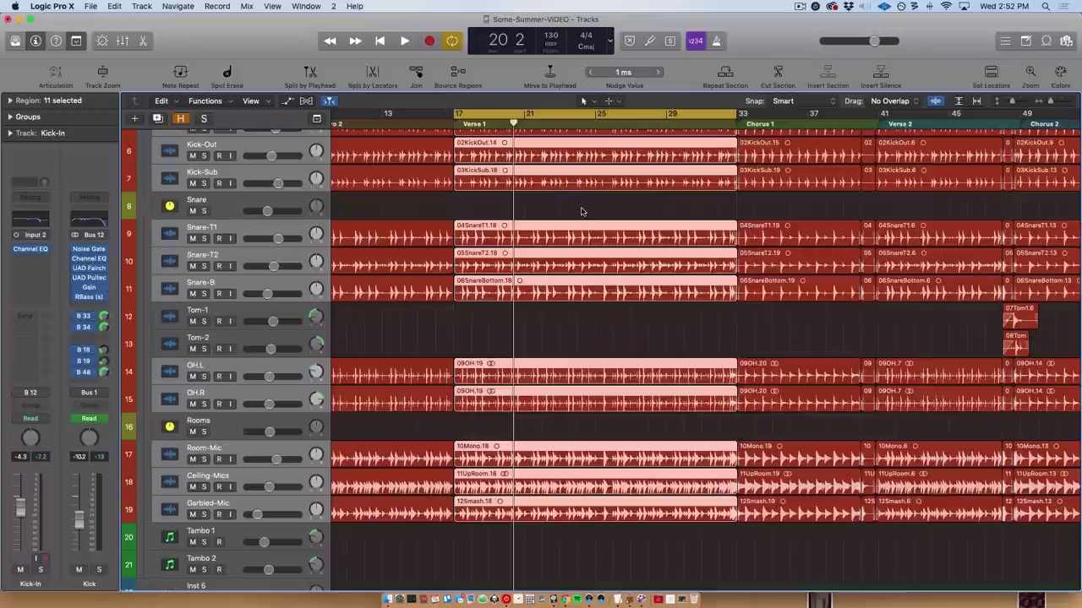
key(space)
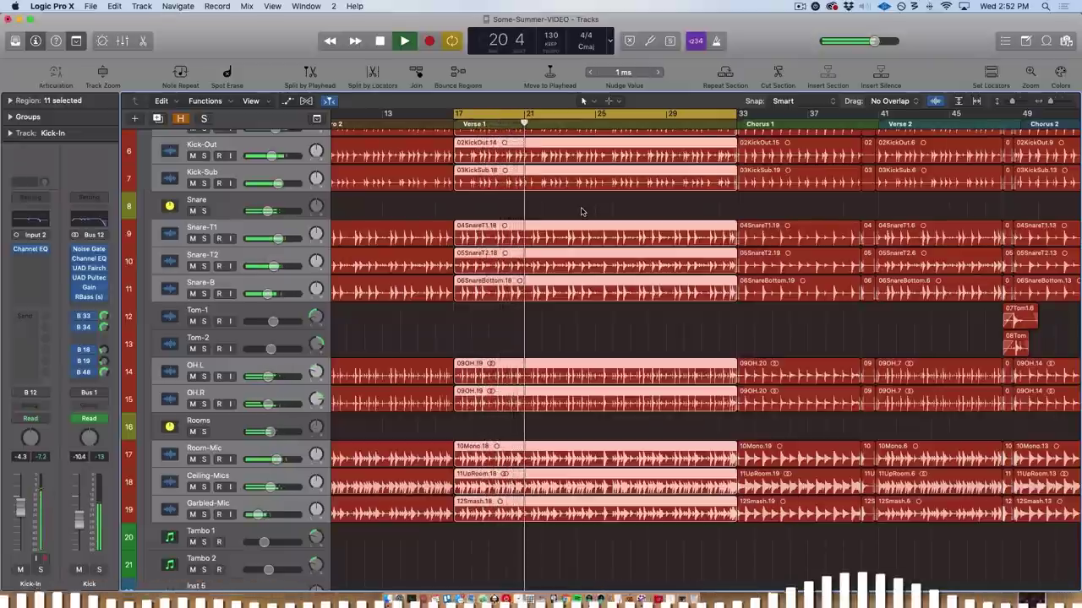
key(space)
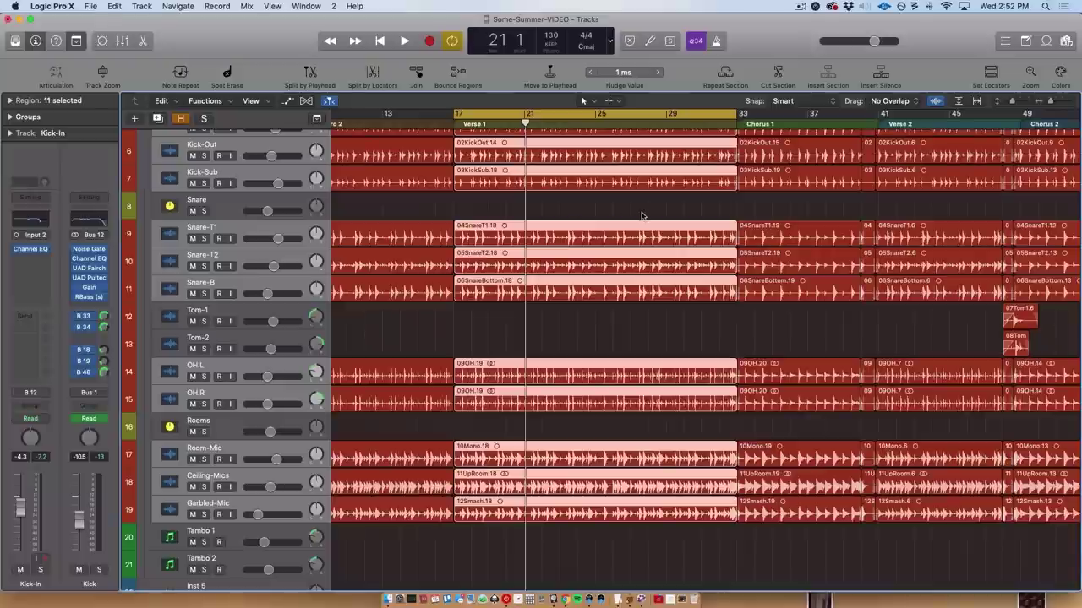
Set the cycle range over Verse 2 from bar 41 to 49, select its lead vocal regions, and play them
scroll(628, 144, right, 6)
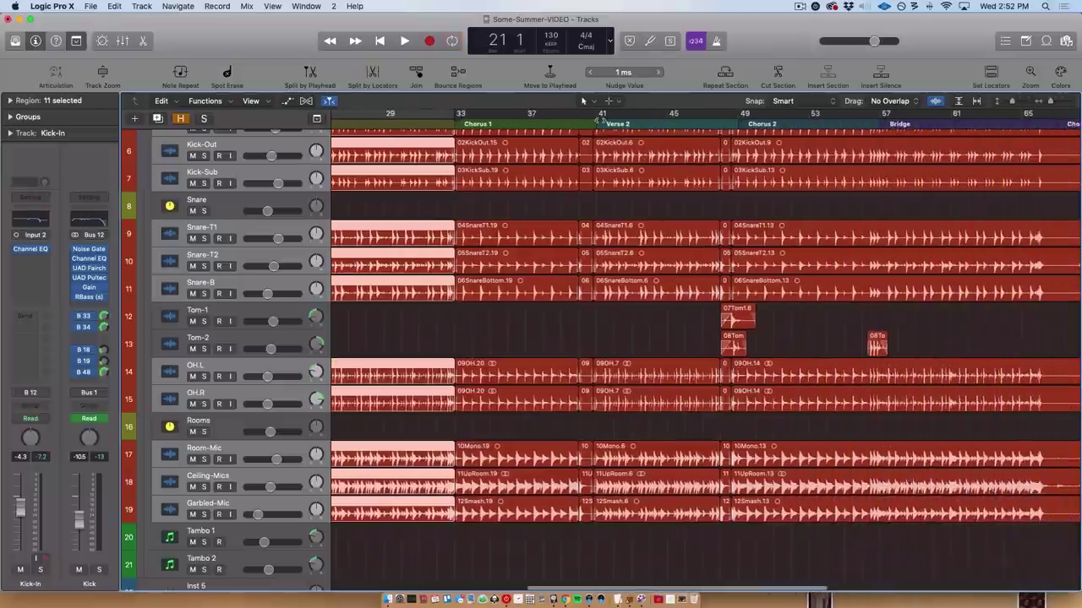
drag(601, 116, 737, 118)
scroll(678, 259, down, 10)
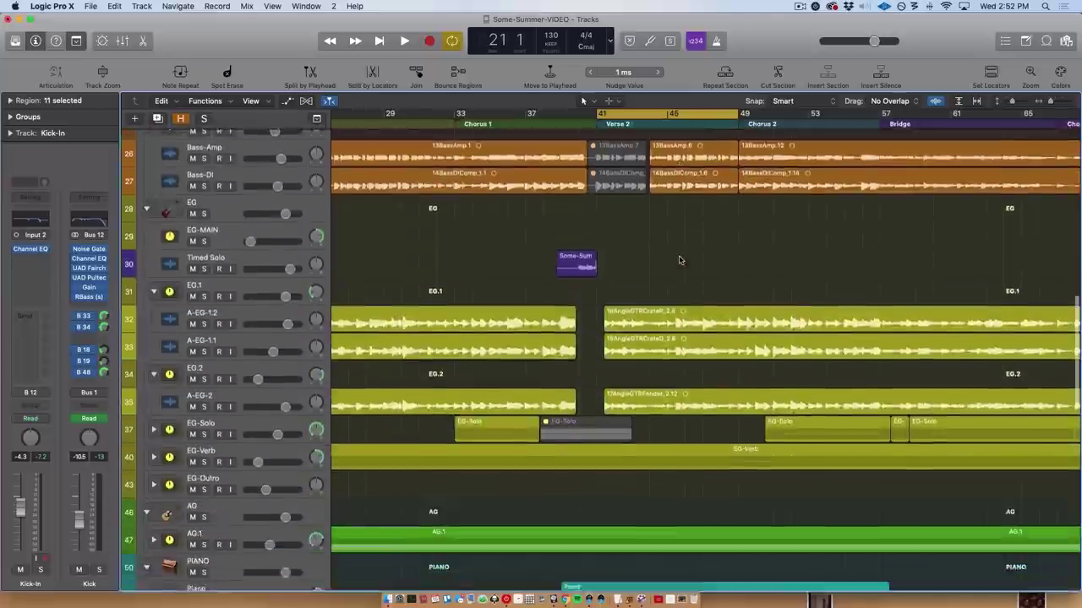
scroll(423, 330, down, 9)
click(440, 376)
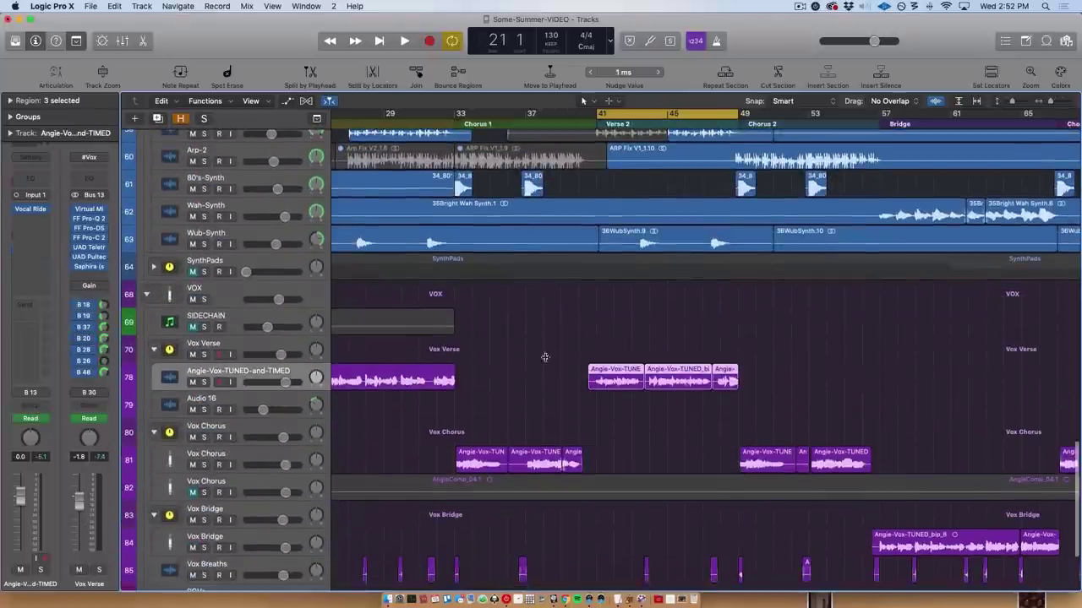
key(space)
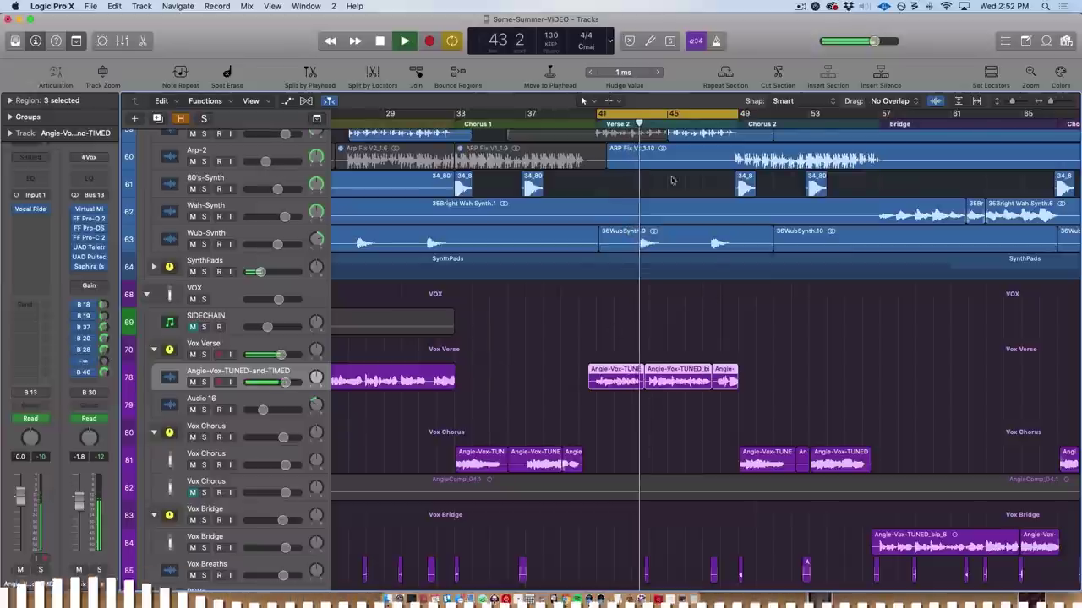
Set the nudge value to 10 ms, reselect the lead vocal regions in Verse 2, and play the section
click(621, 73)
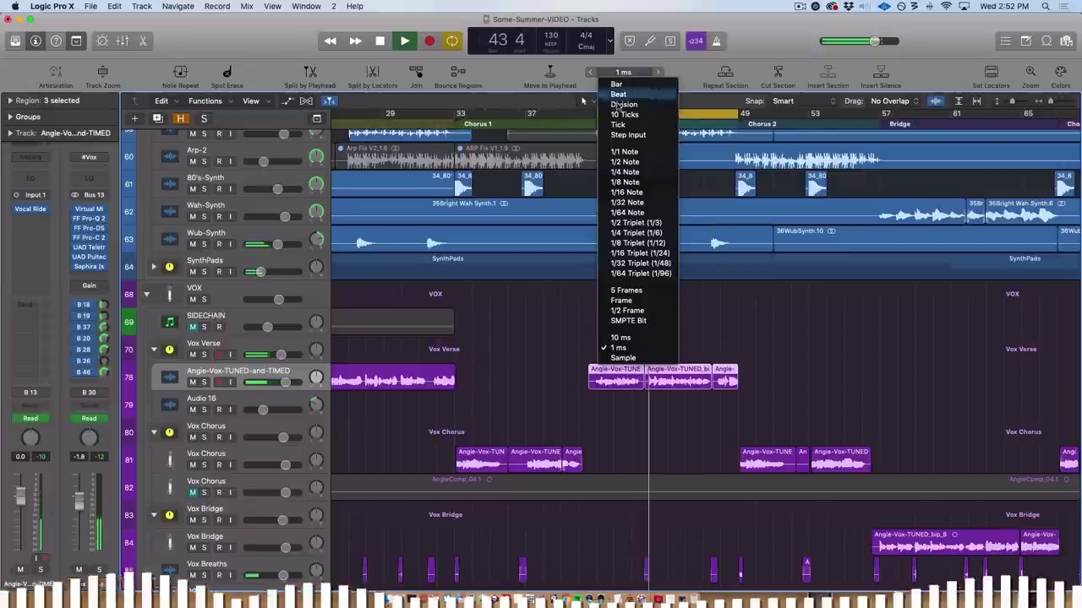
click(630, 340)
key(space)
click(772, 374)
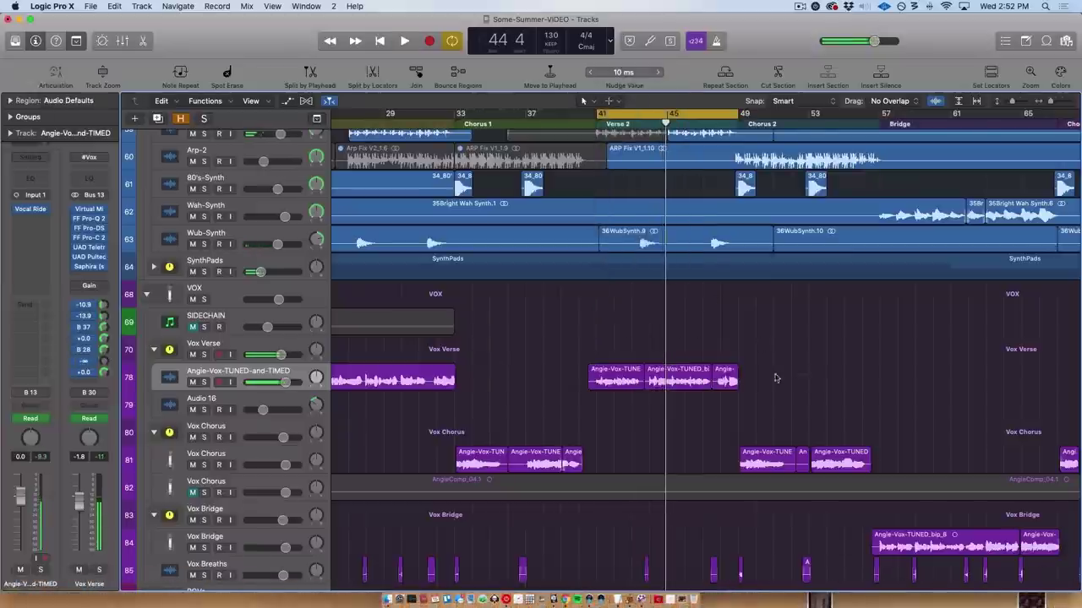
click(615, 381)
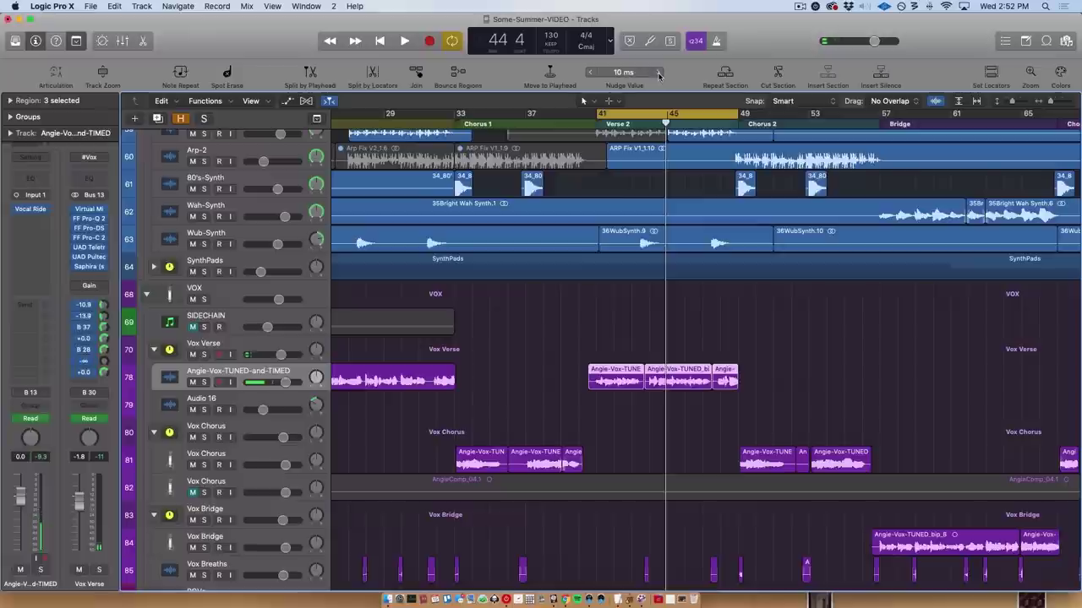
key(space)
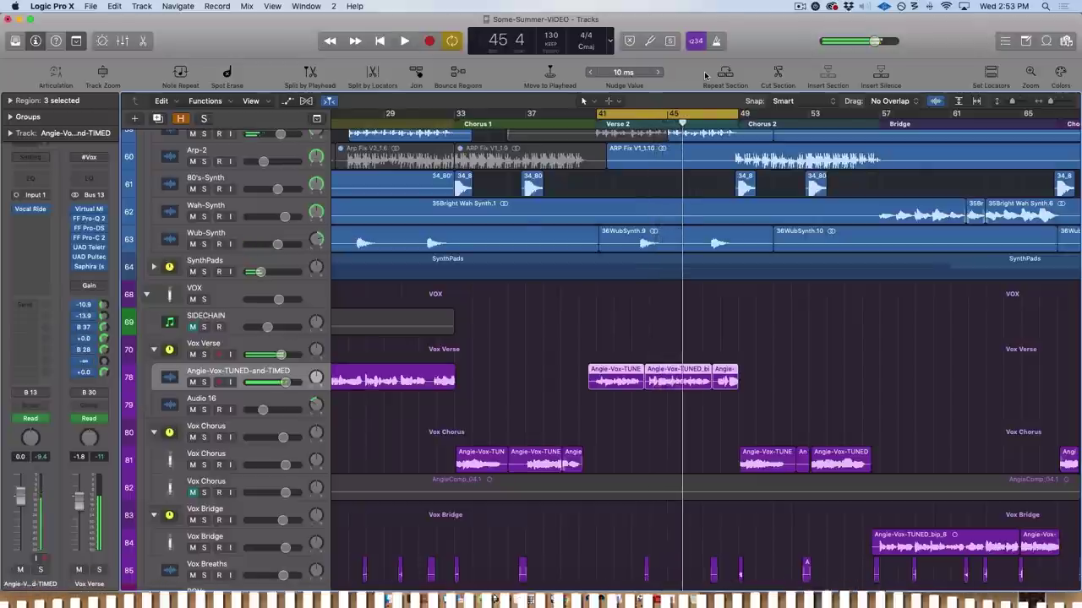
key(space)
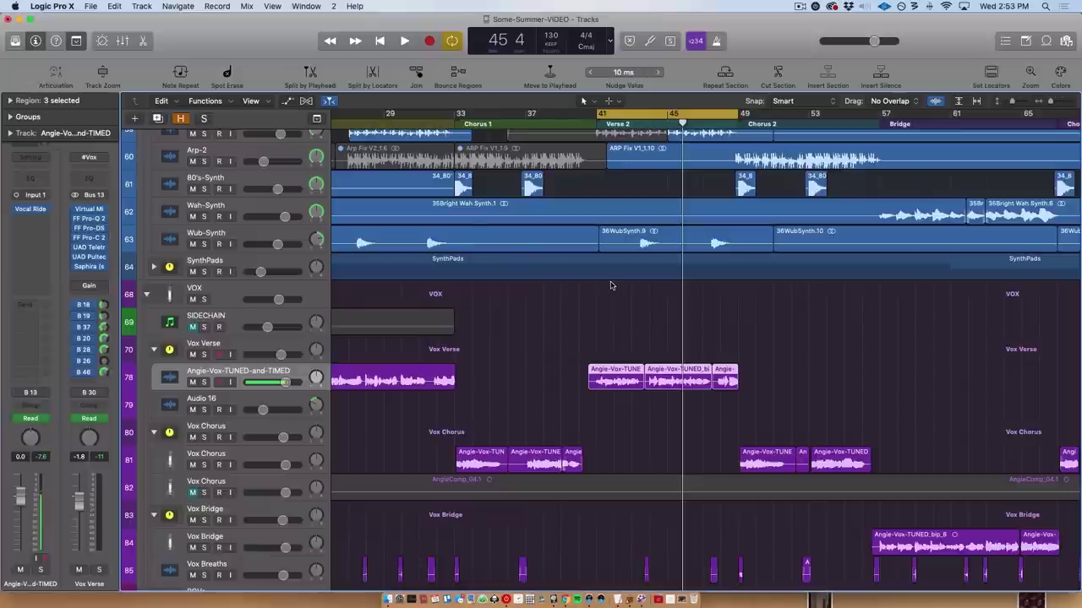
Select all the Verse 1 drum regions and extend their starts slightly earlier, covering the gap at bar 17
click(567, 312)
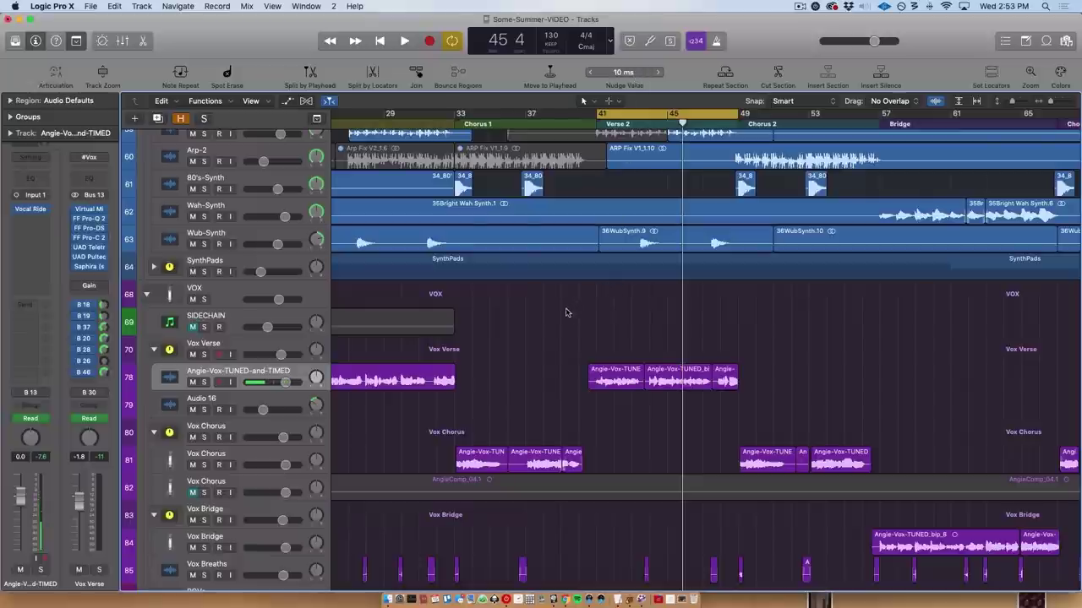
key(super+Left)
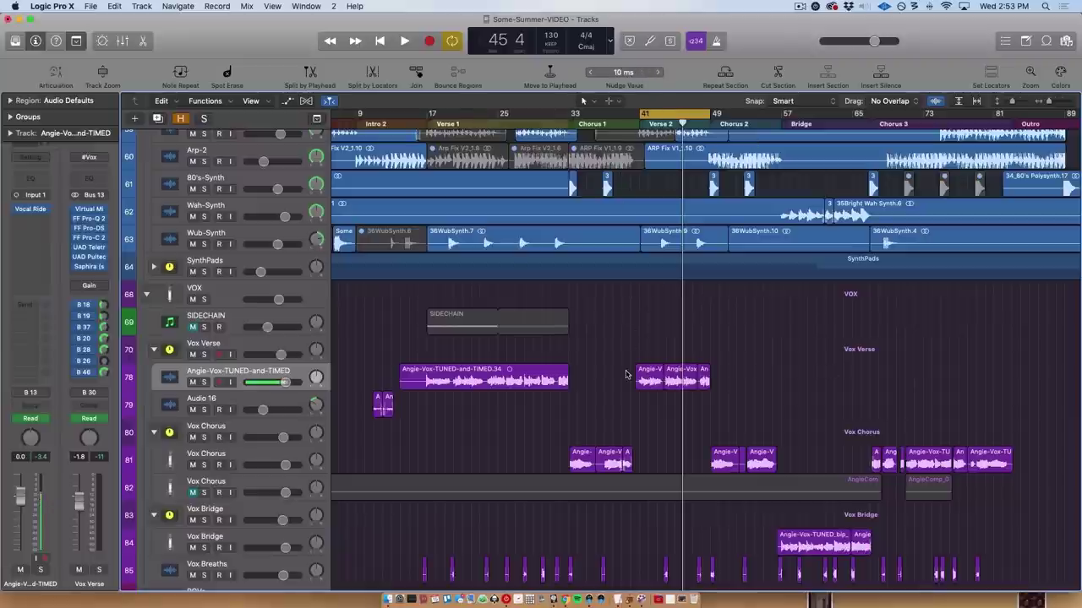
scroll(614, 325, up, 20)
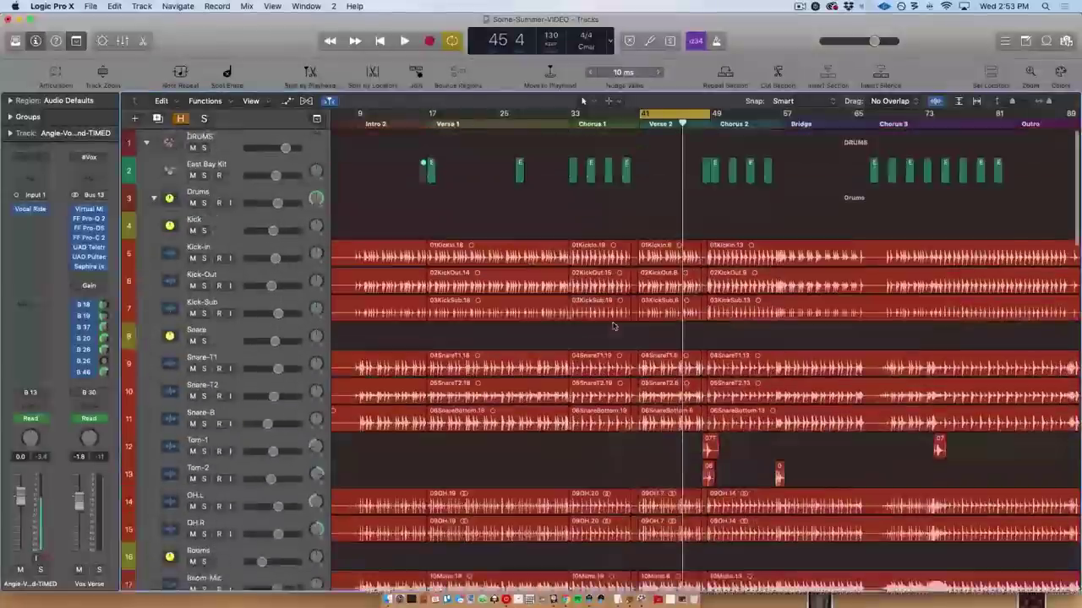
scroll(492, 230, up, 10)
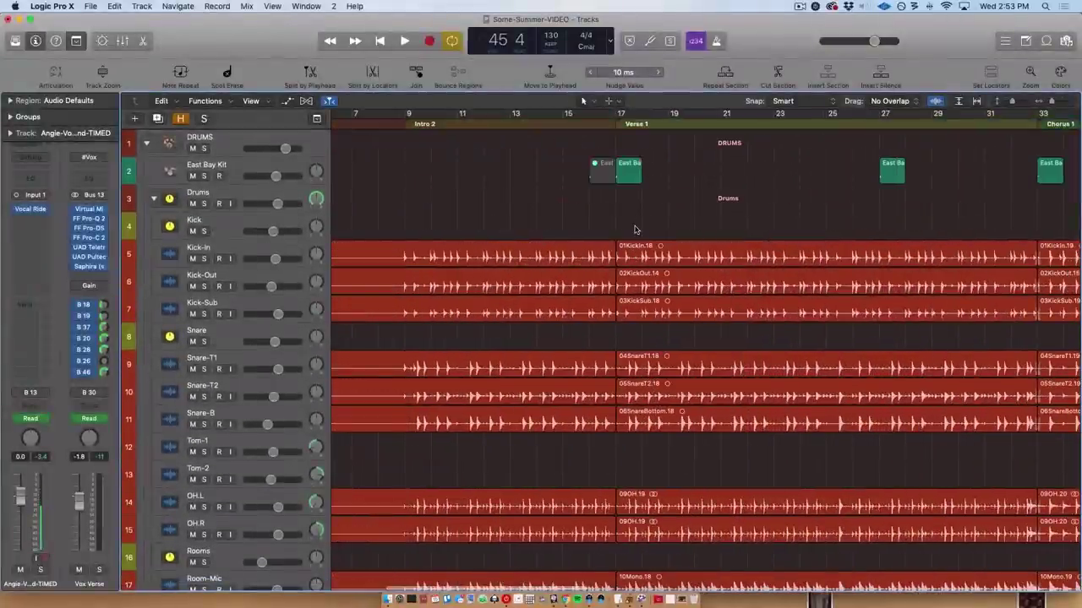
scroll(635, 230, up, 4)
scroll(724, 208, down, 4)
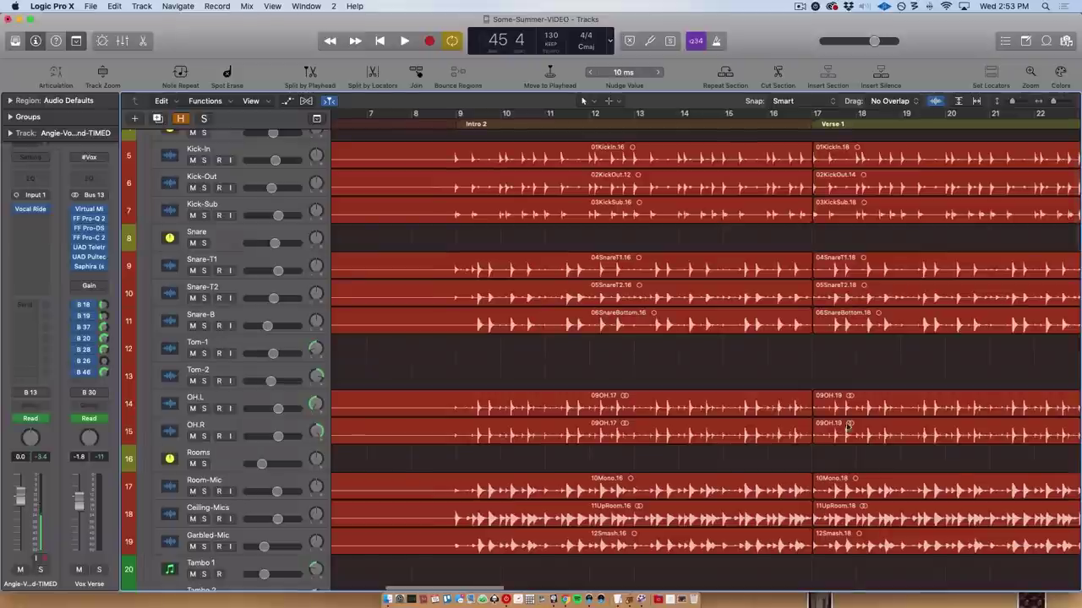
drag(869, 568, 815, 160)
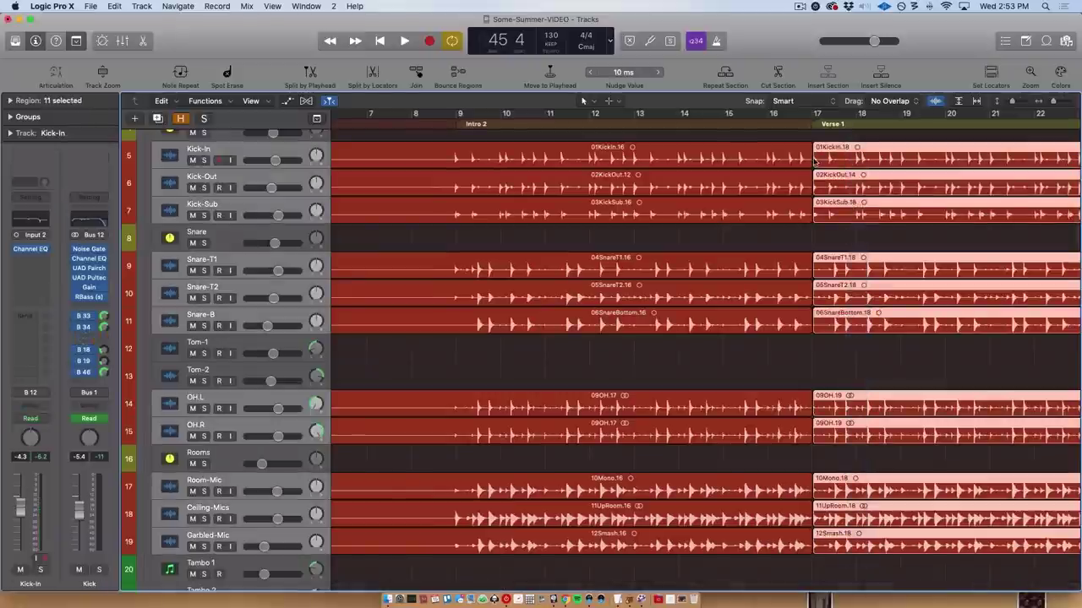
scroll(815, 160, up, 6)
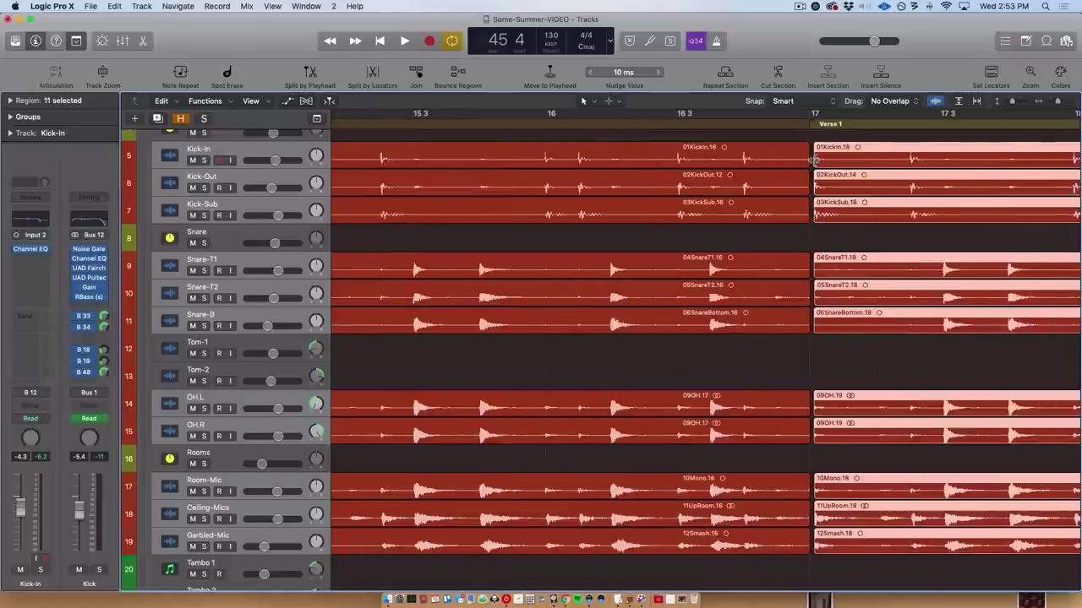
drag(813, 159, 803, 160)
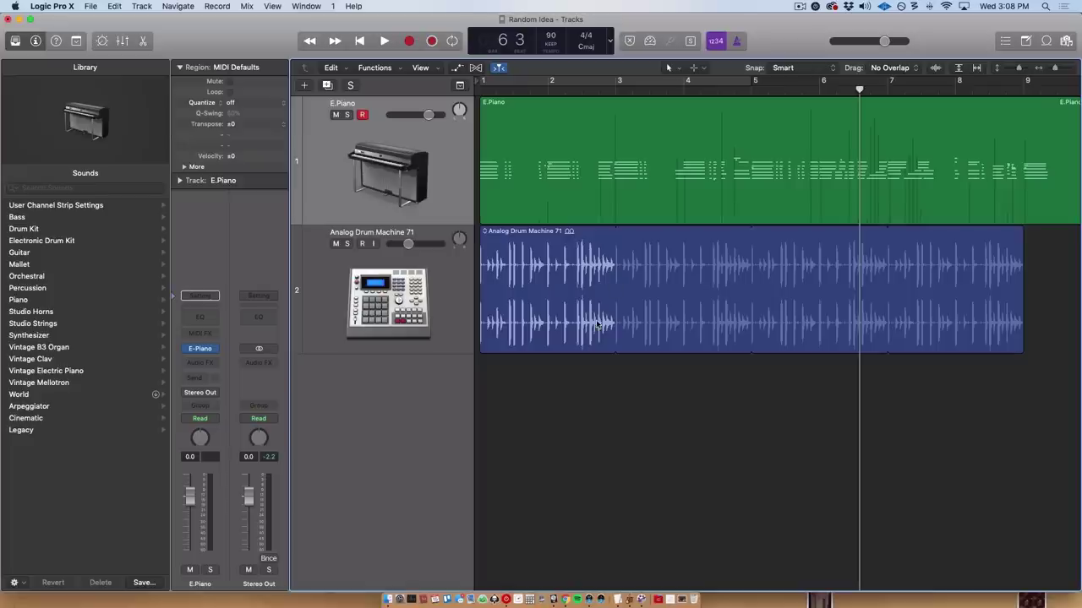
Open the E.Piano region of the Random Idea project in the Piano Roll with its full length in view
click(578, 173)
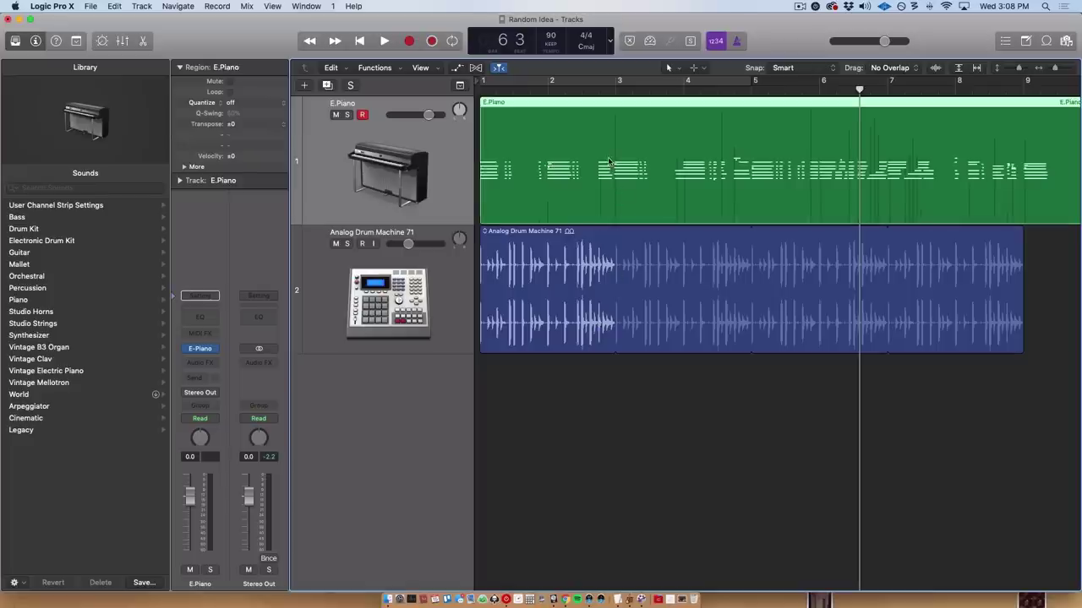
double_click(609, 161)
click(598, 296)
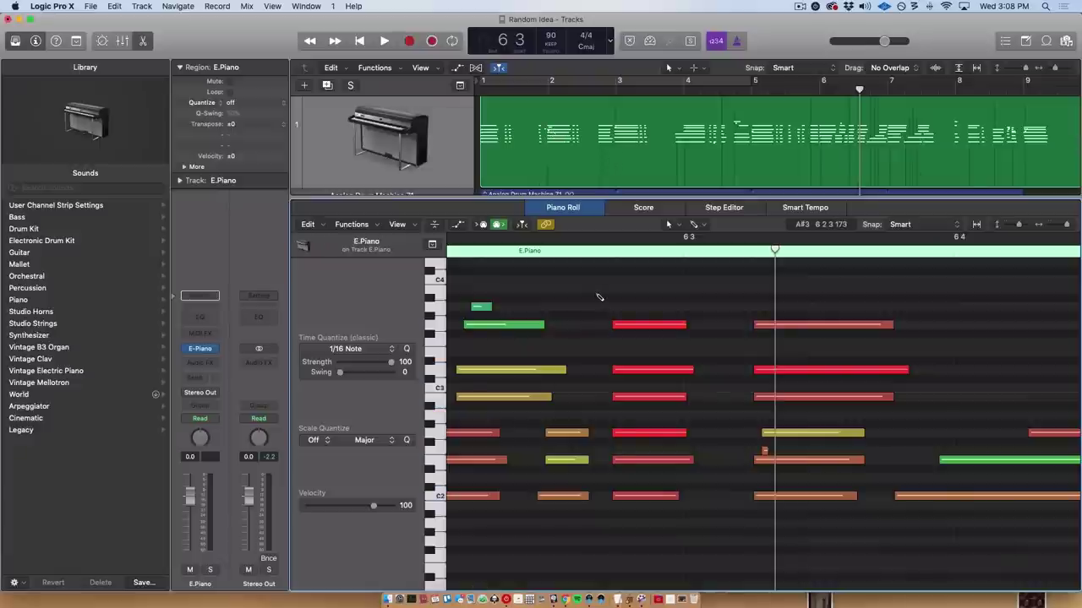
key(super+Left)
key(super+Left)
key(super+Left)
key(super+Left)
key(super+Left)
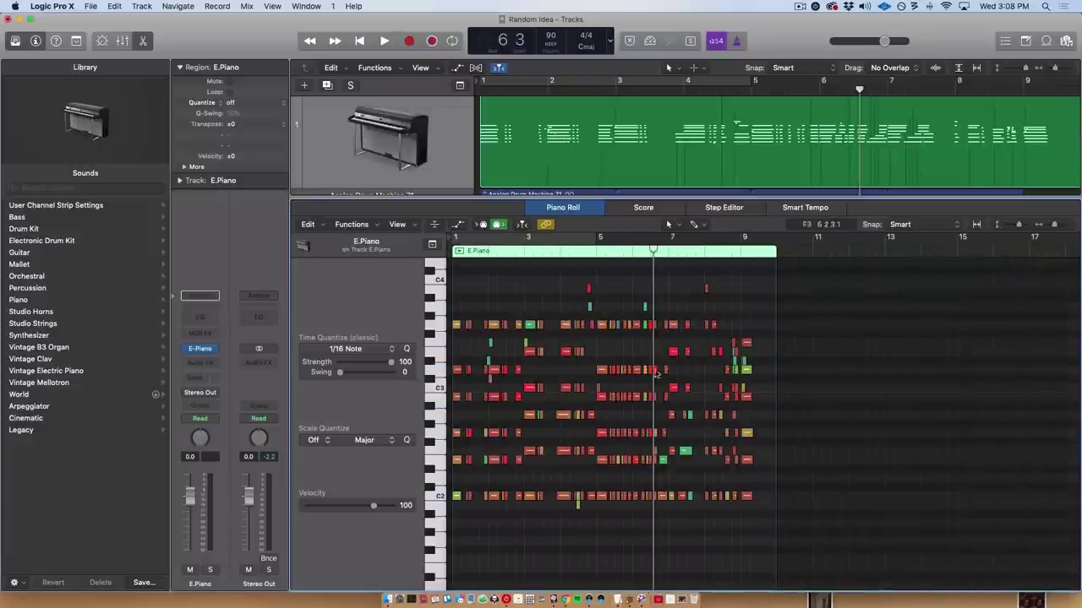
Quantize all the E.Piano notes to 1/16 Note and check the alignment of the chords around bar 6
drag(854, 522, 421, 290)
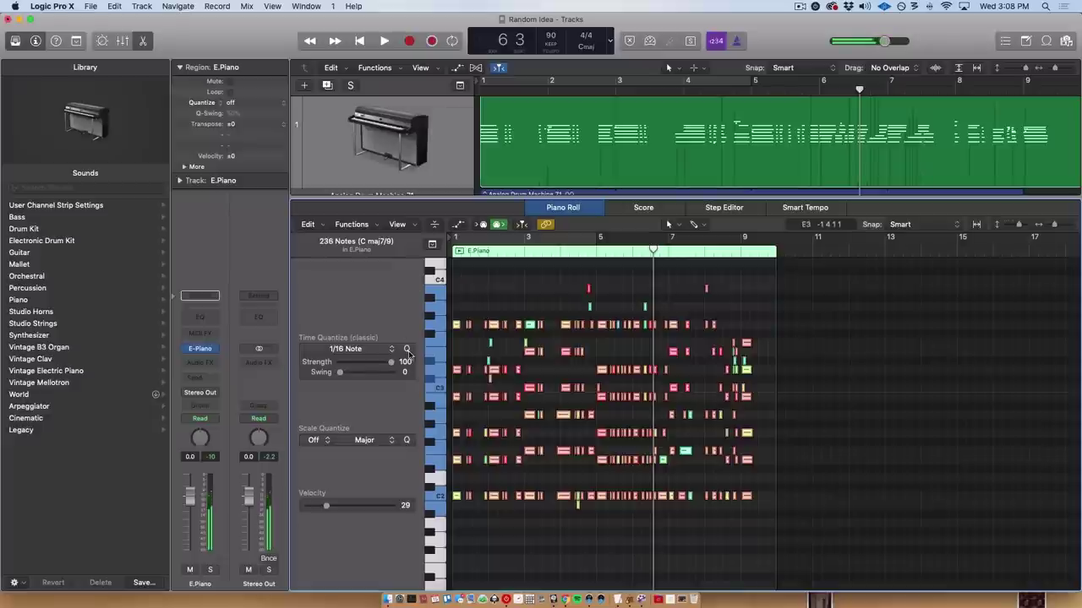
click(405, 349)
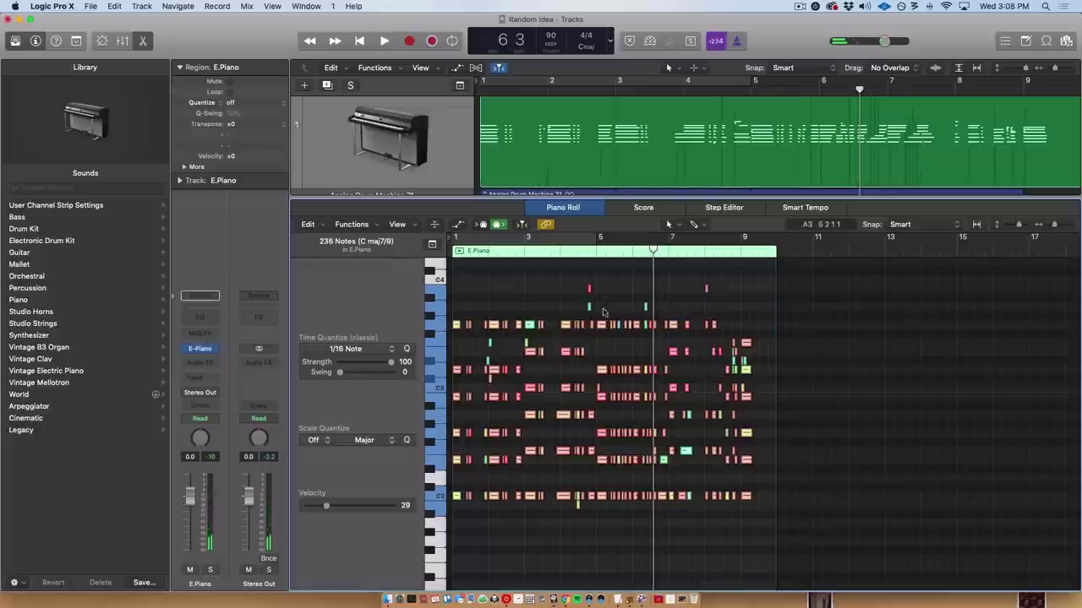
key(super+Right)
key(super+Right)
key(super+Right)
key(super+Right)
key(super+Right)
key(super+Right)
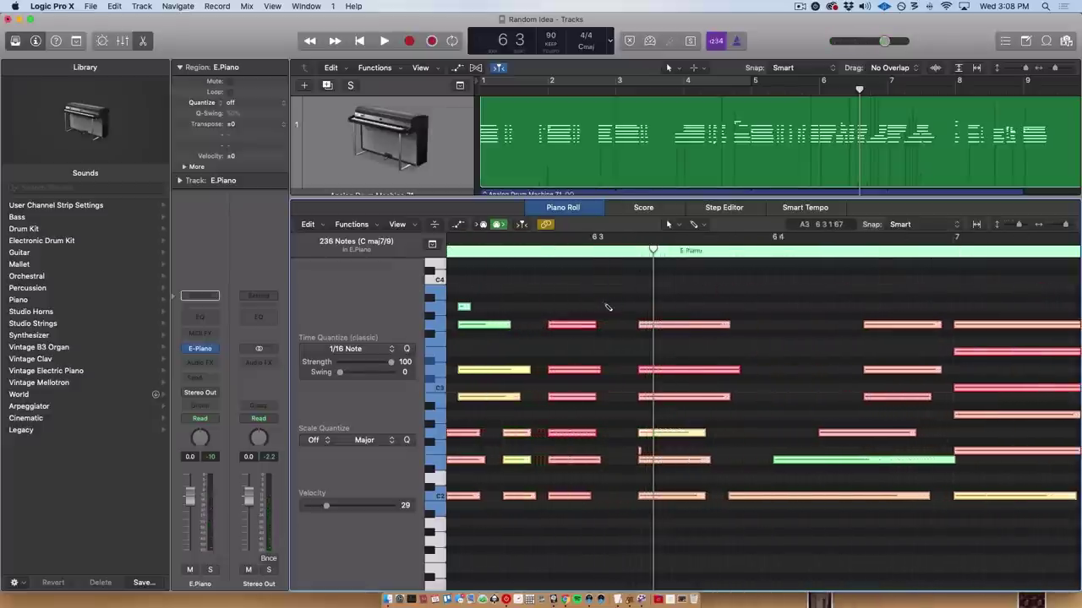
Deselect the notes to compare the bar 6 chords with the playhead, and select all the E.Piano notes again
click(605, 254)
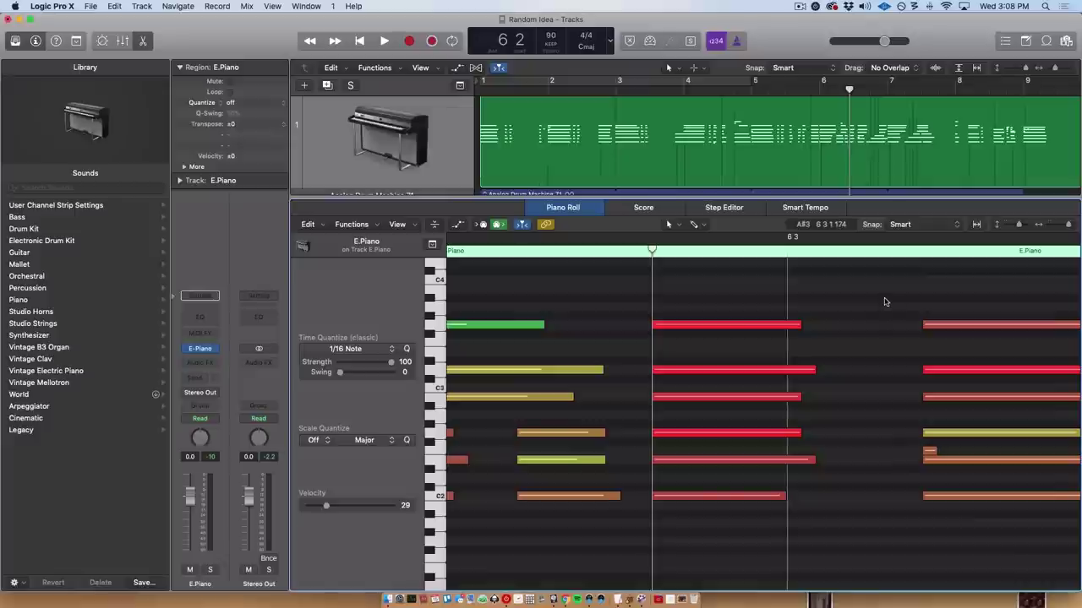
key(super+a)
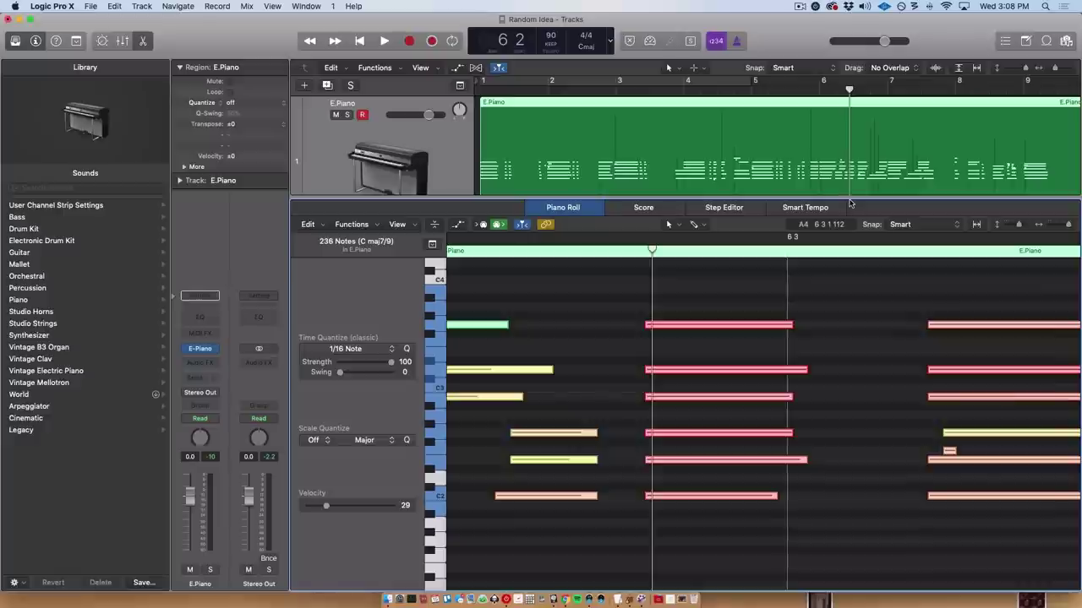
Hide the Piano Roll and play the E.Piano and Analog Drum Machine 71 tracks from the start up to bar 5
drag(850, 197, 866, 515)
click(839, 517)
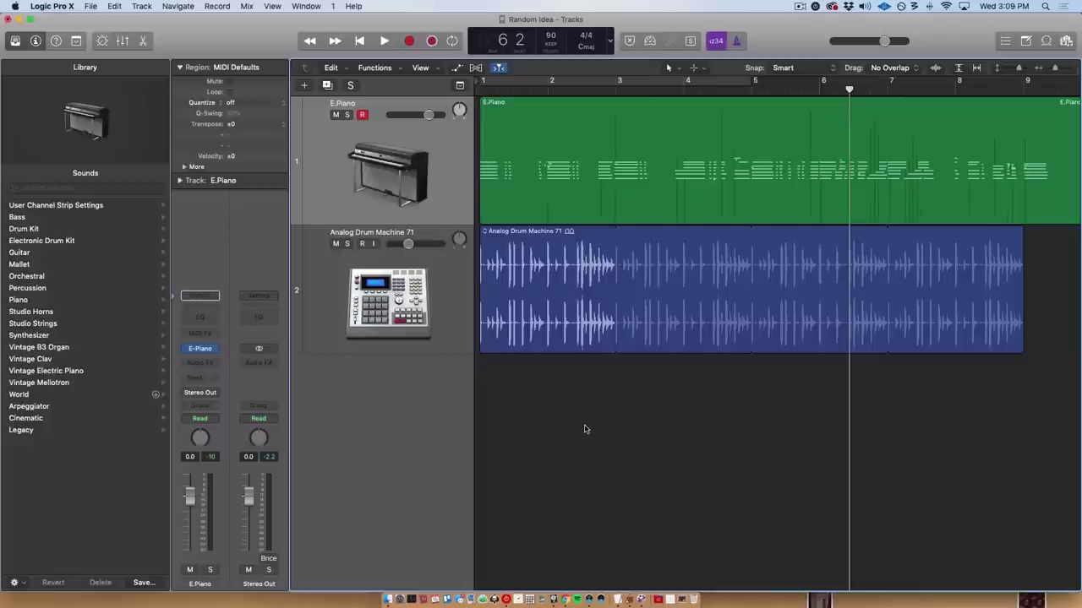
key(Return)
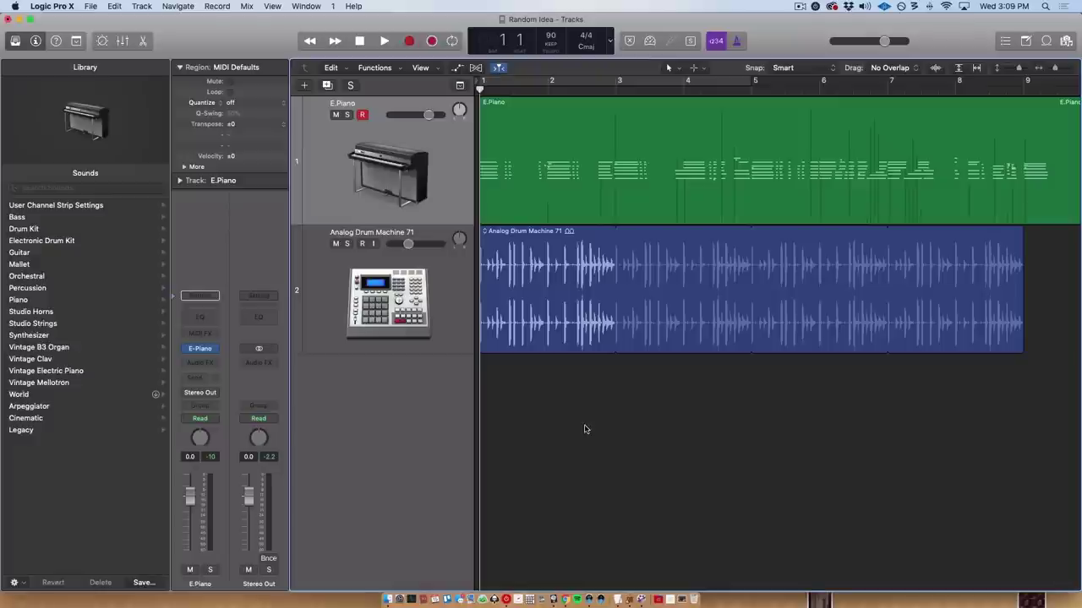
key(space)
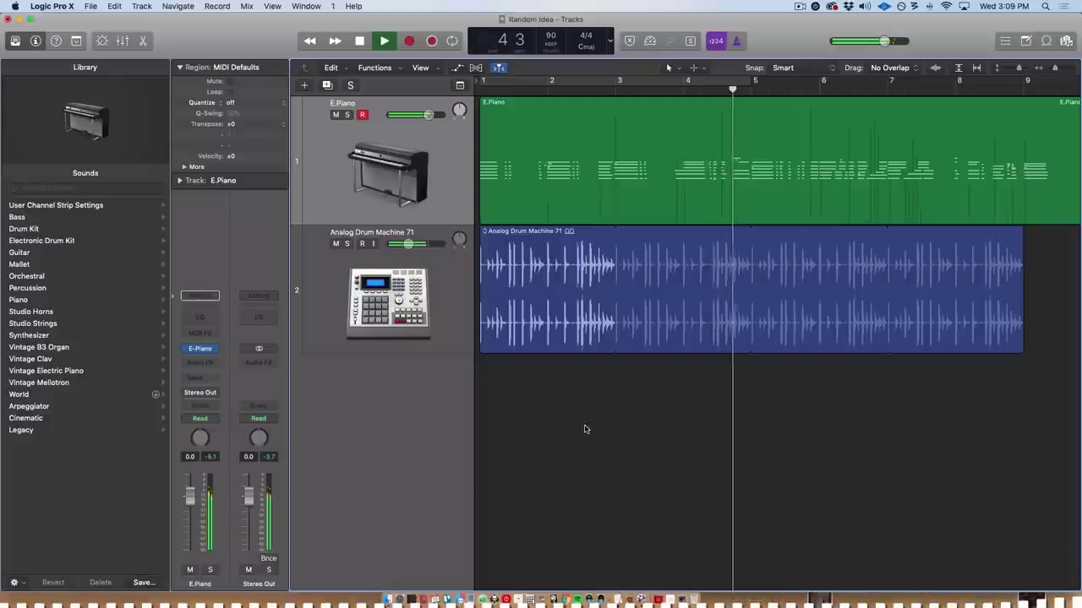
key(space)
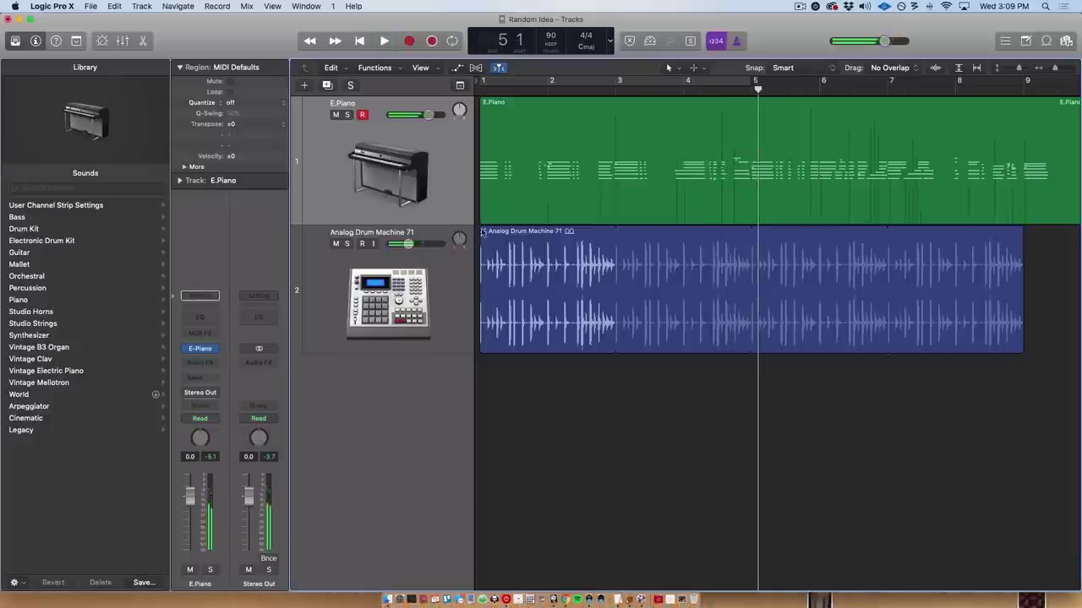
Open the E.Piano region in the Piano Roll and play its notes, quantized to 1/16 Note, from the start up to bar 5
double_click(549, 203)
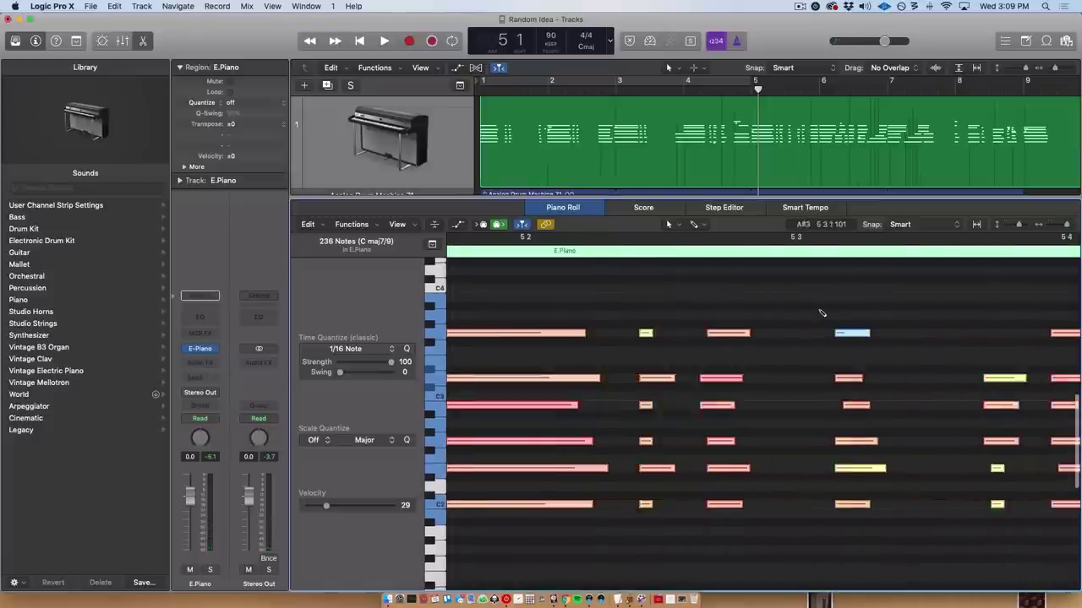
scroll(821, 313, down, 5)
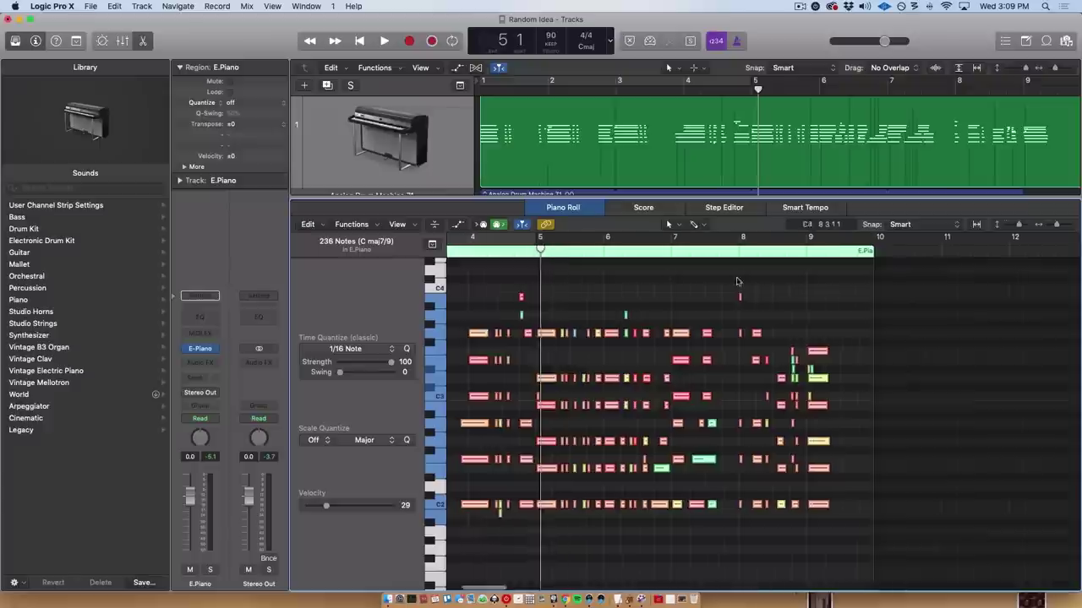
scroll(737, 282, left, 1)
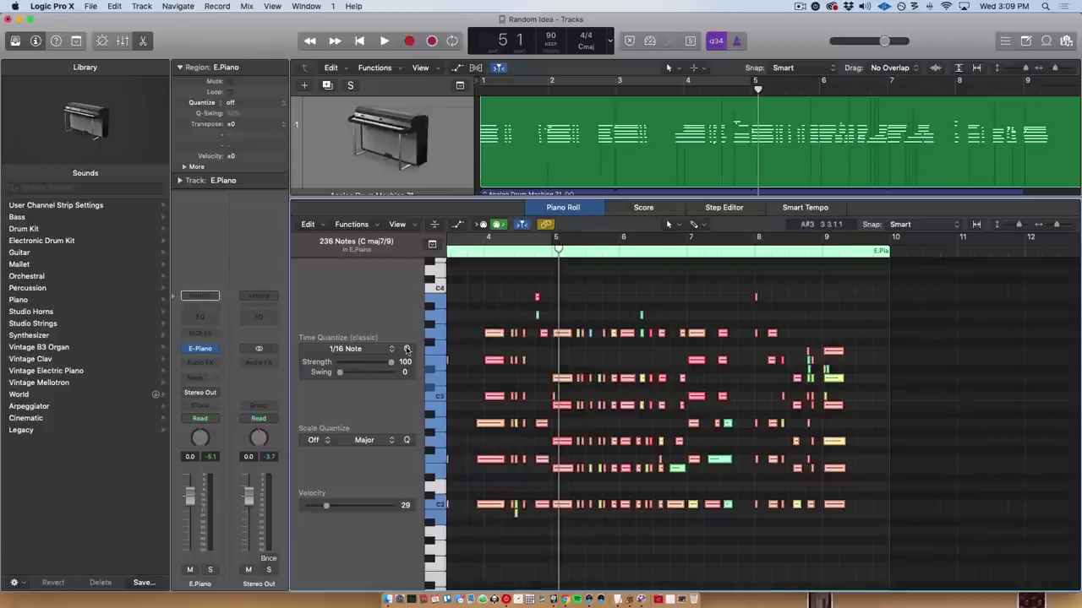
scroll(501, 317, left, 6)
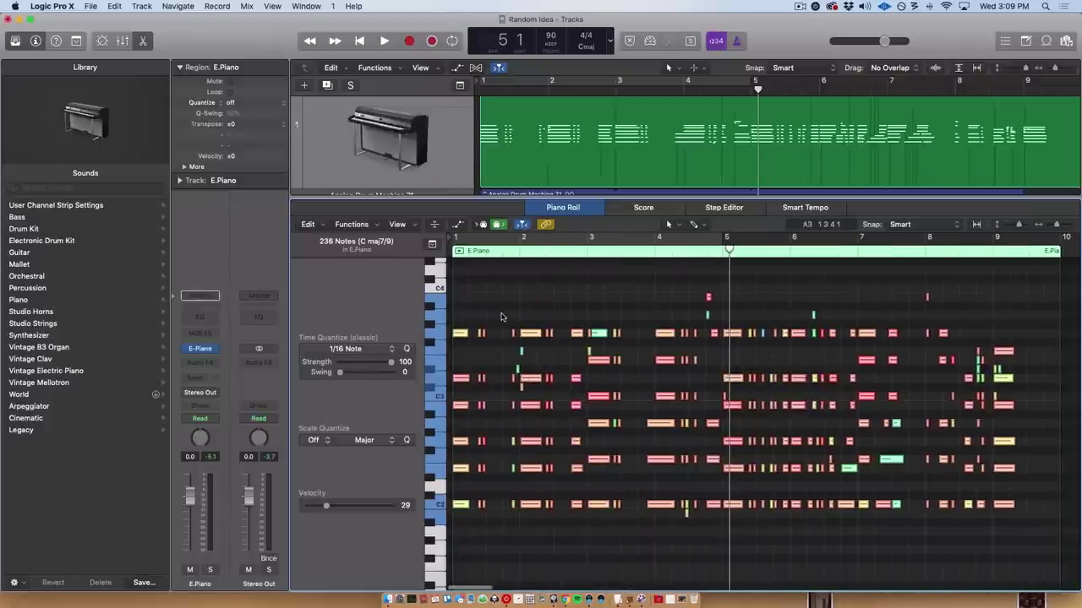
key(Return)
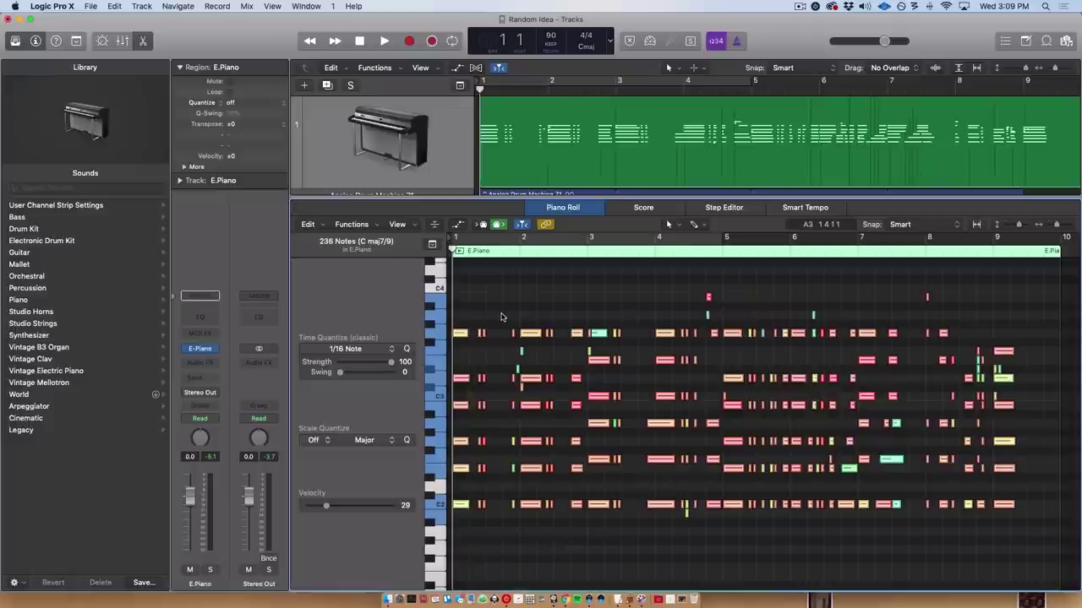
key(space)
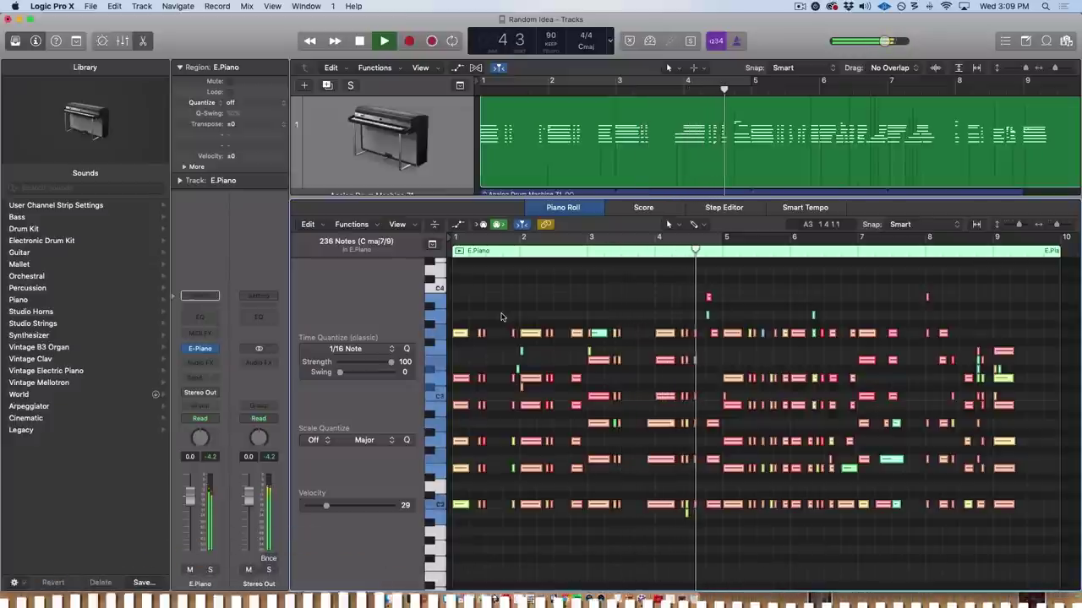
key(space)
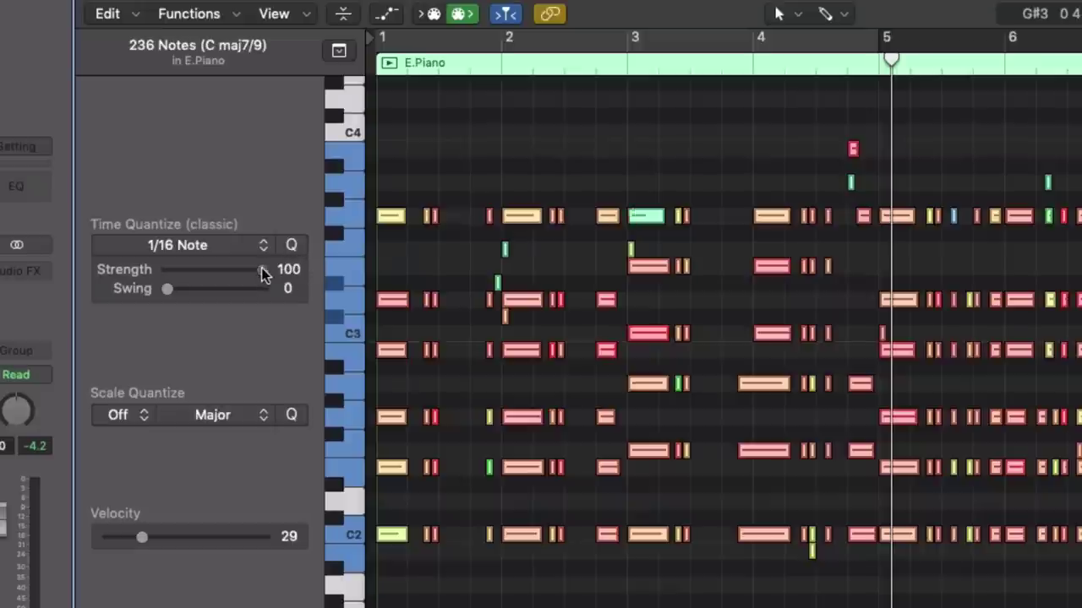
Set the Time Quantize strength of the selected E.Piano notes to 0 and inspect the chords leading into bar 5
drag(264, 273, 126, 273)
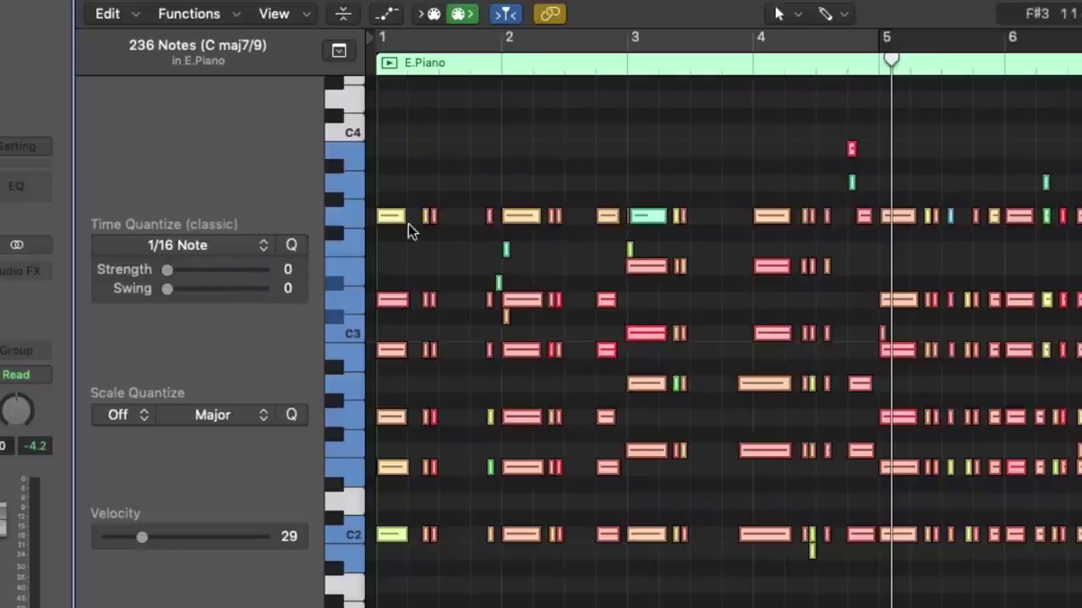
key(super+Right)
key(super+Right)
key(super+Right)
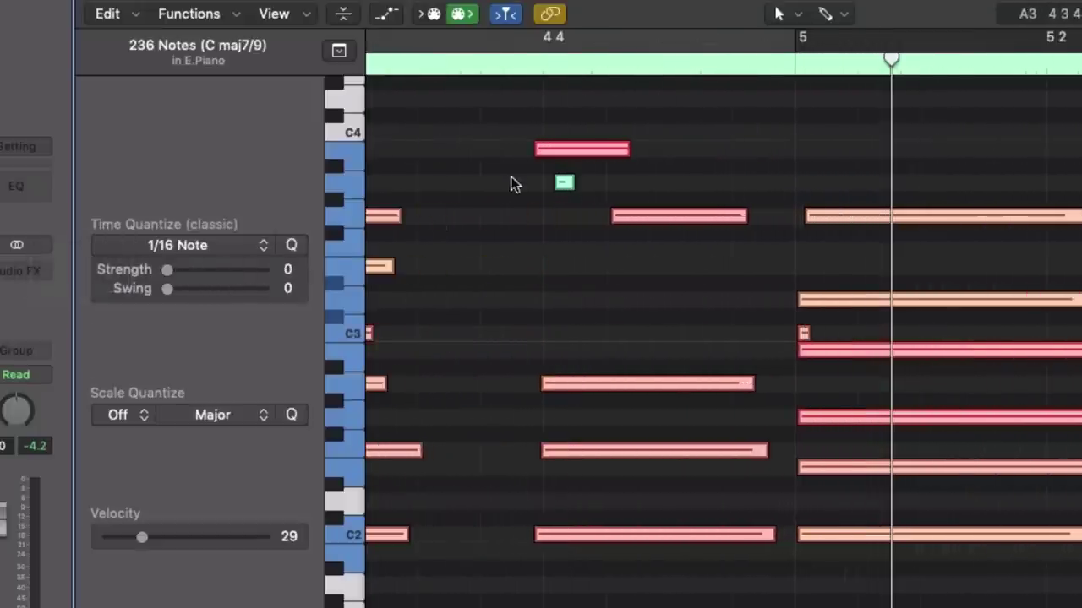
scroll(405, 220, left, 1)
Set the E.Piano notes' Time Quantize strength to 59 and place the playhead at bar 5 to compare the chord starts
drag(165, 274, 203, 263)
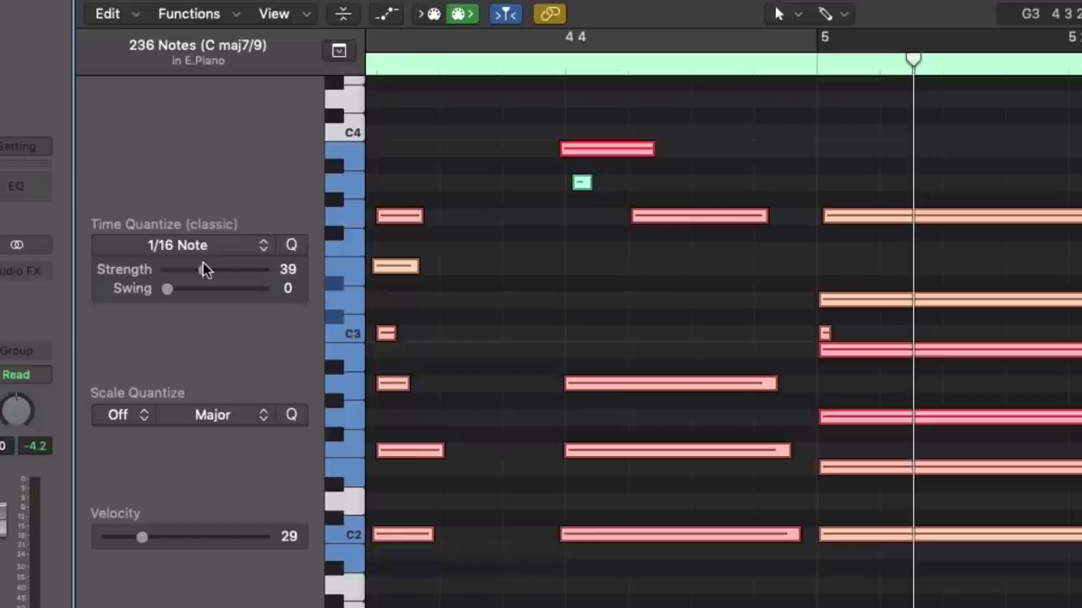
drag(203, 262, 221, 275)
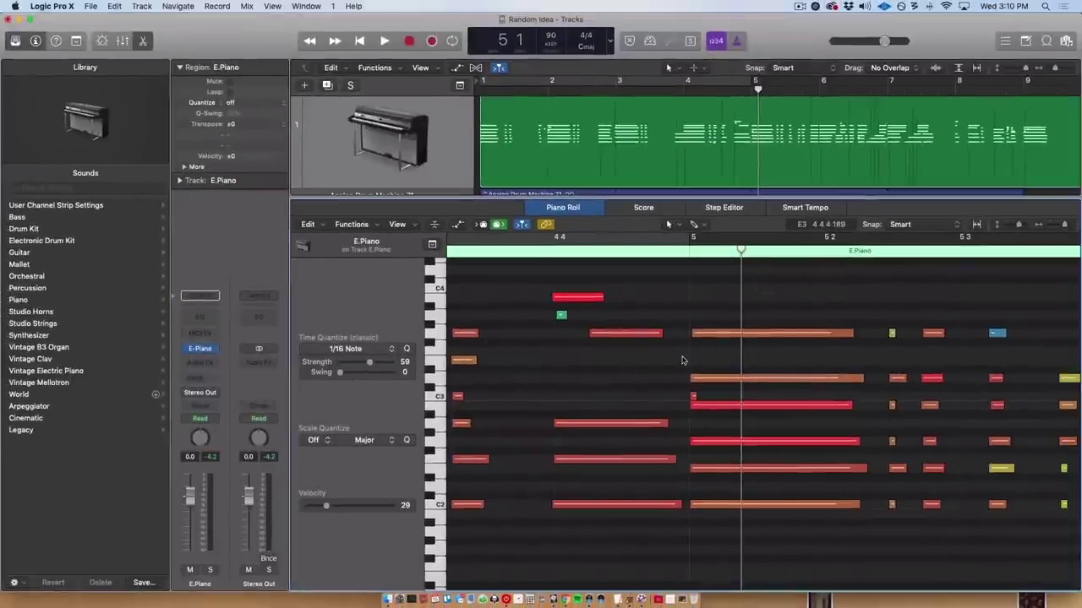
click(690, 252)
key(super+Right)
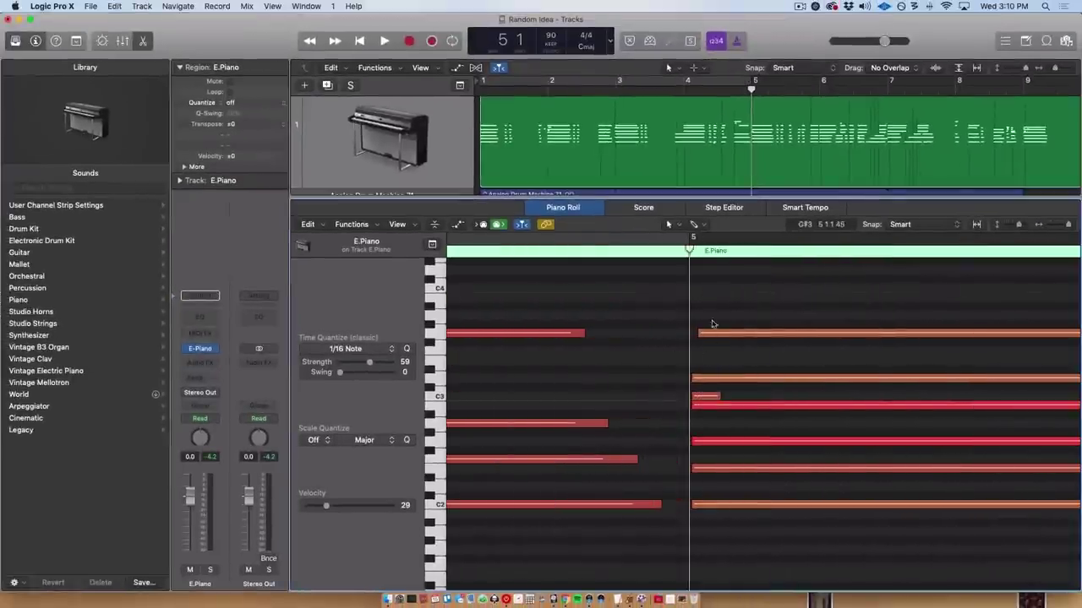
Bring the whole E.Piano region into view and play the partially quantized notes from the start to about bar 5
key(super+Left)
key(super+Left)
key(super+Left)
key(super+Left)
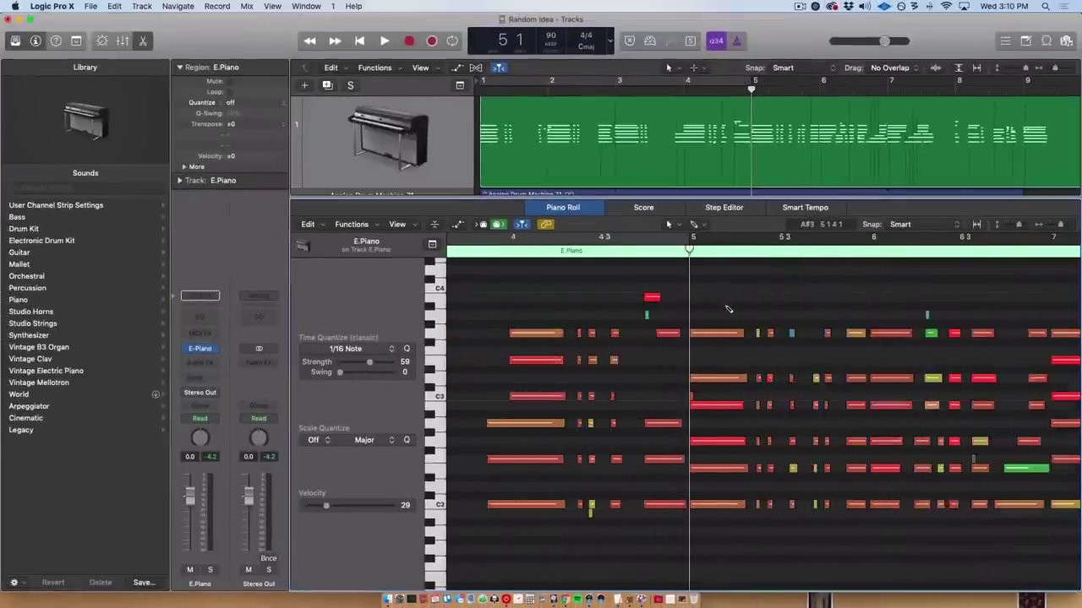
key(Return)
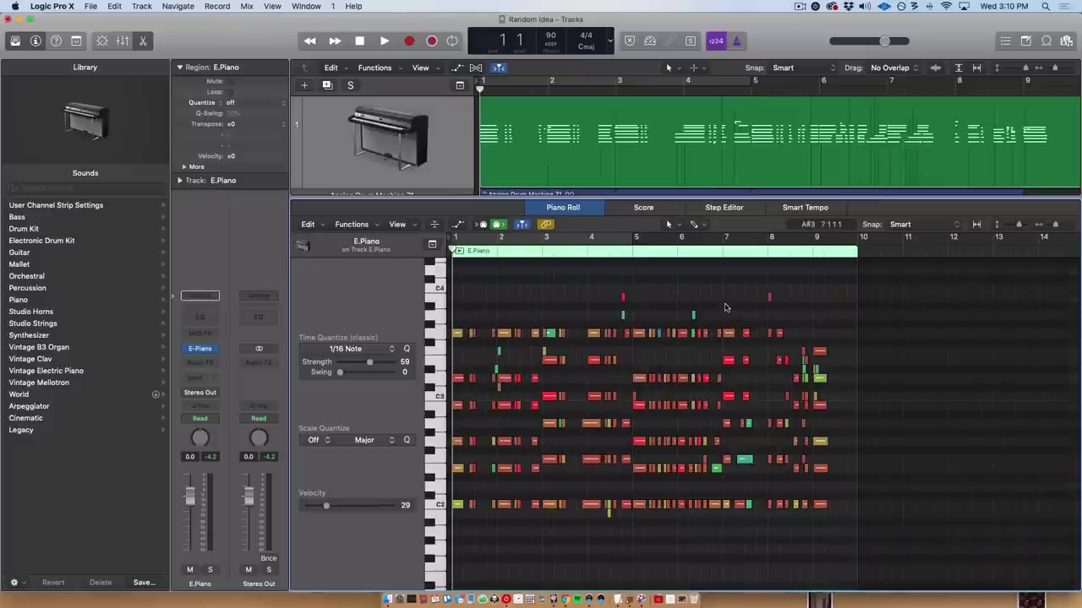
key(space)
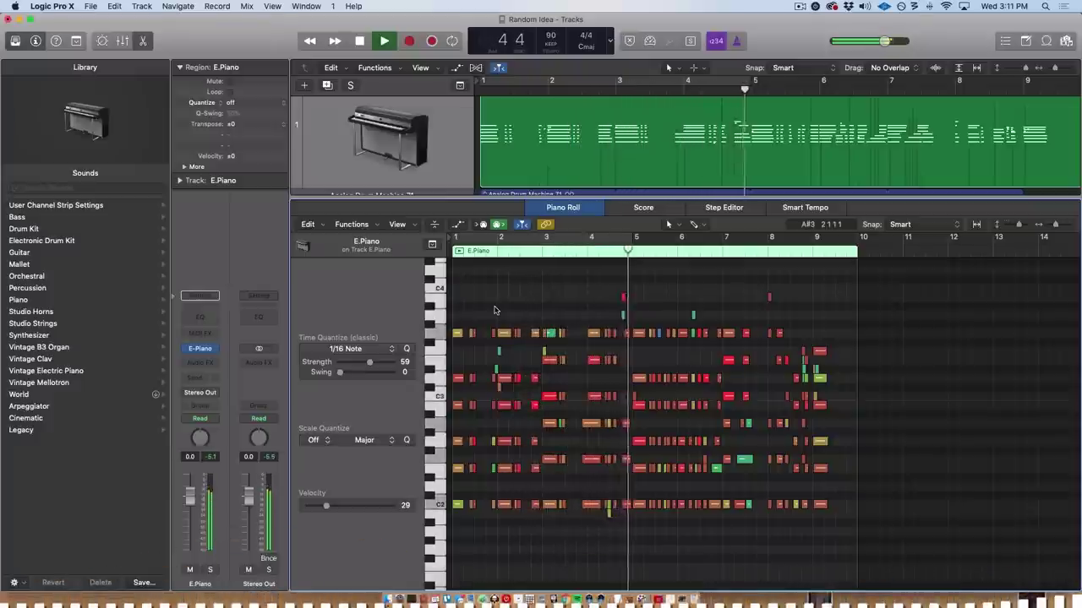
key(space)
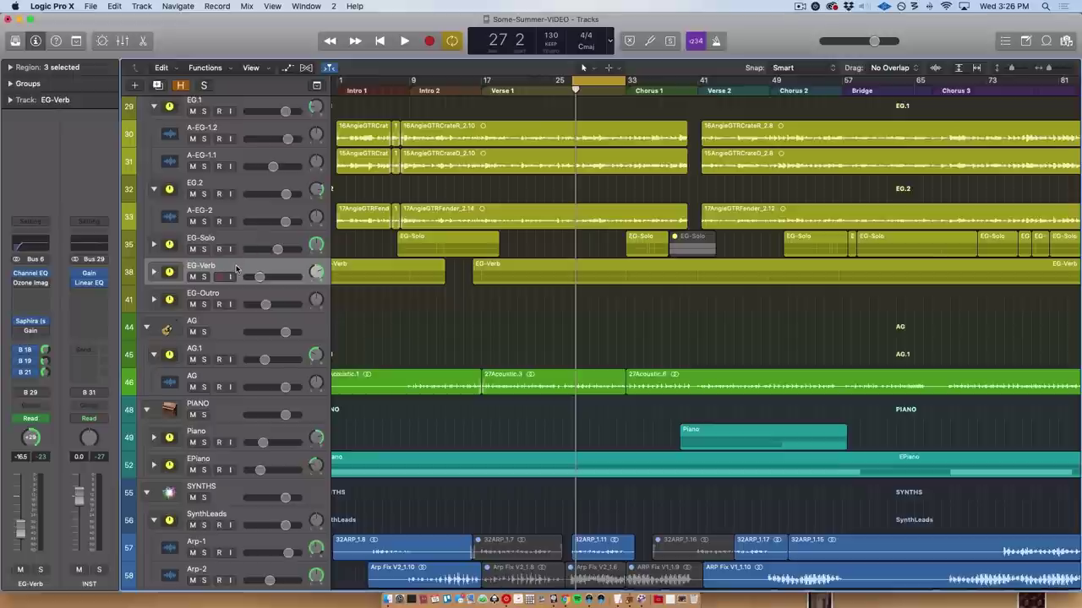
In the Some-Summer-VIDEO project, listen to the looped end of Verse 1 with EG-Verb soloed and again with all tracks unsoloed
click(205, 278)
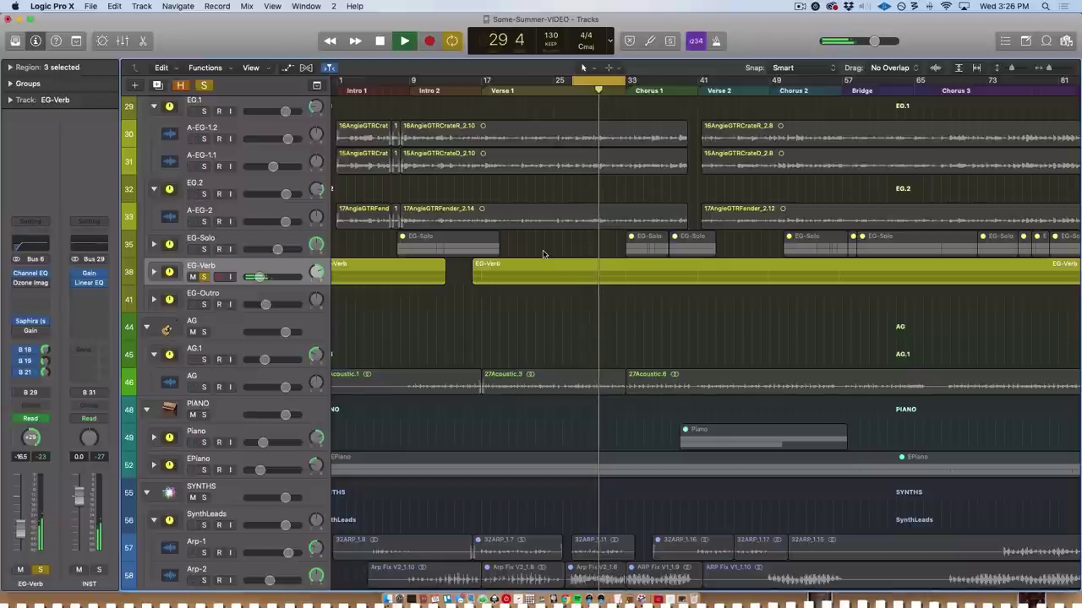
key(space)
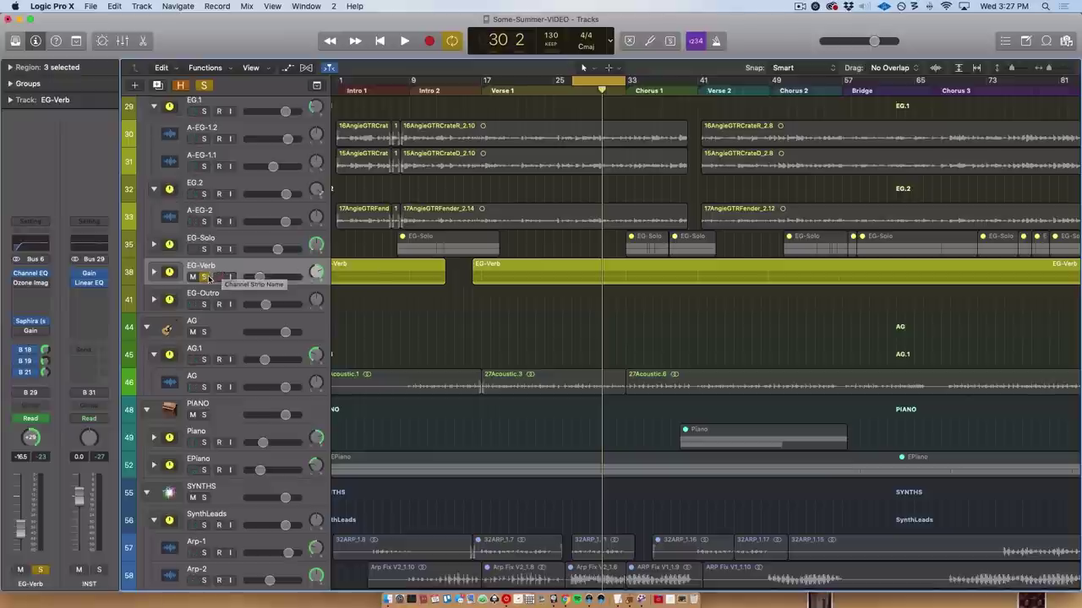
click(203, 276)
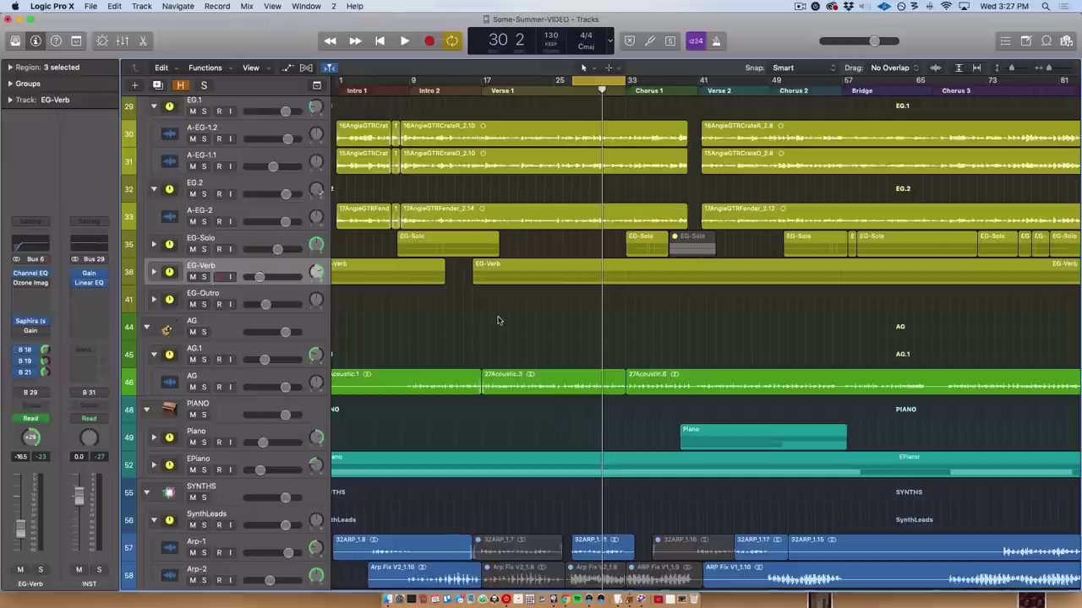
key(space)
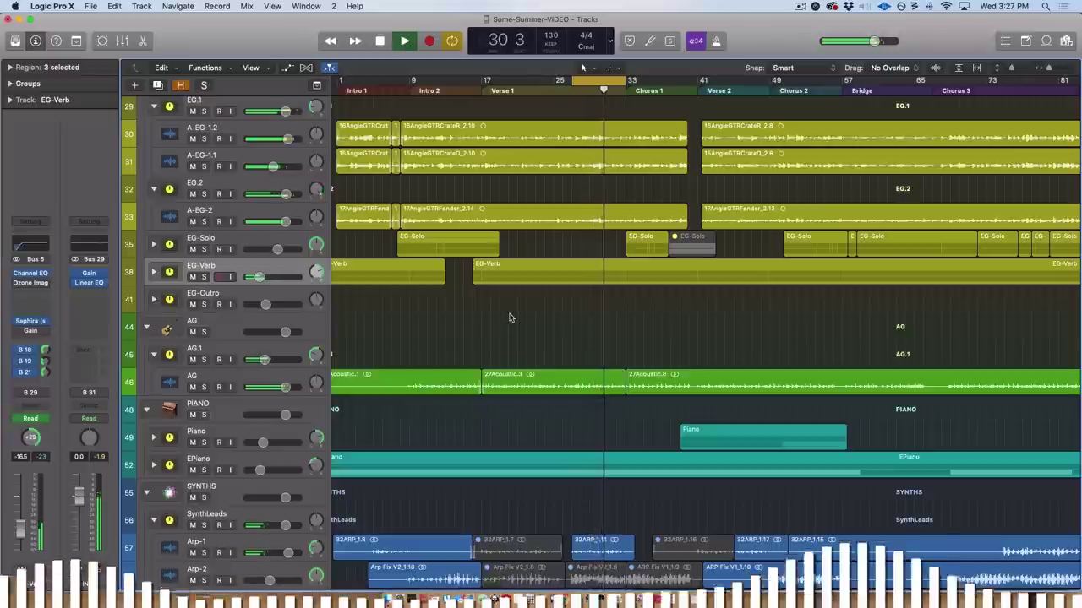
key(space)
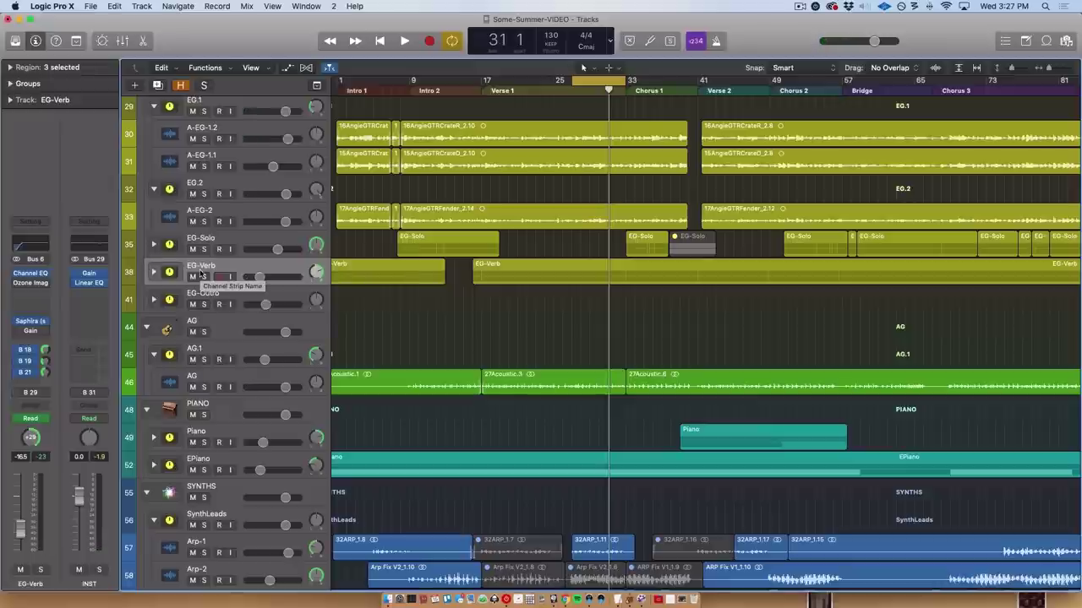
Open the Gain plug-in on the EG-Verb track and raise its gain to +11.5 dB while the loop plays
scroll(201, 274, down, 1)
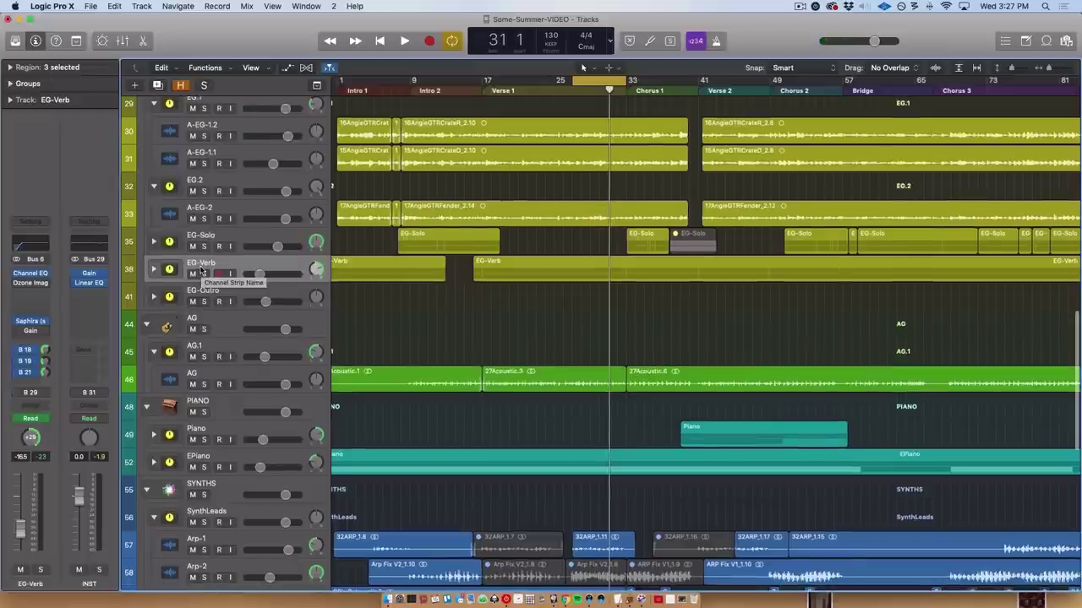
scroll(200, 270, down, 1)
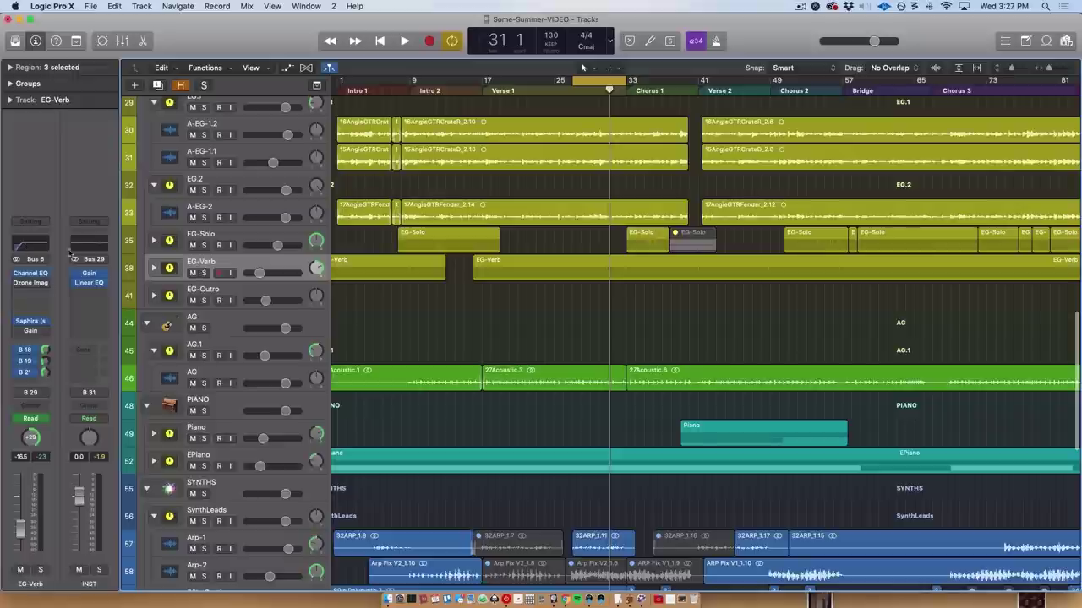
click(31, 331)
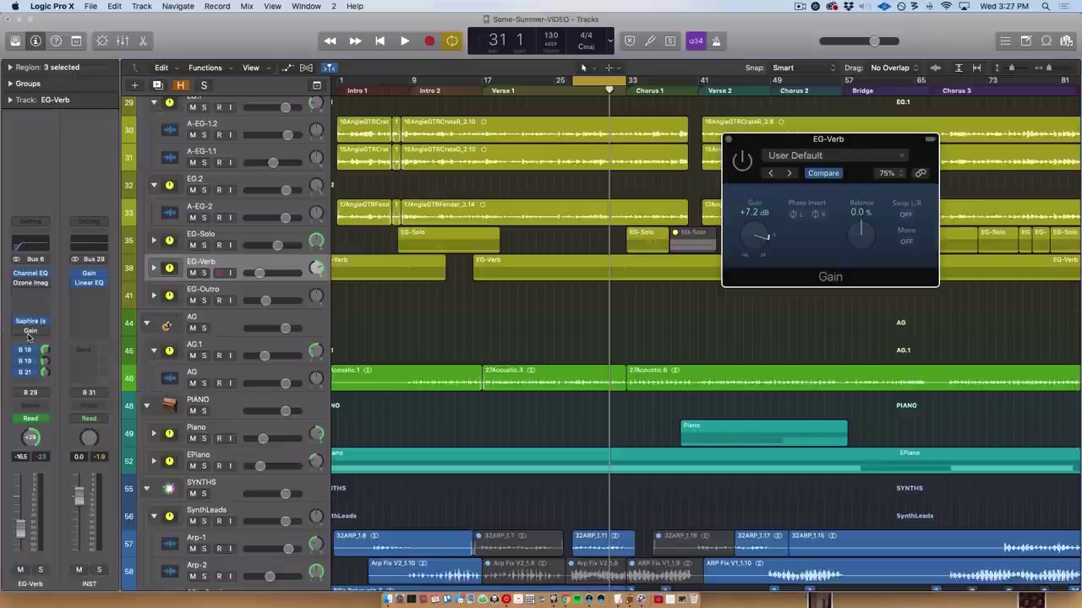
drag(748, 160, 756, 139)
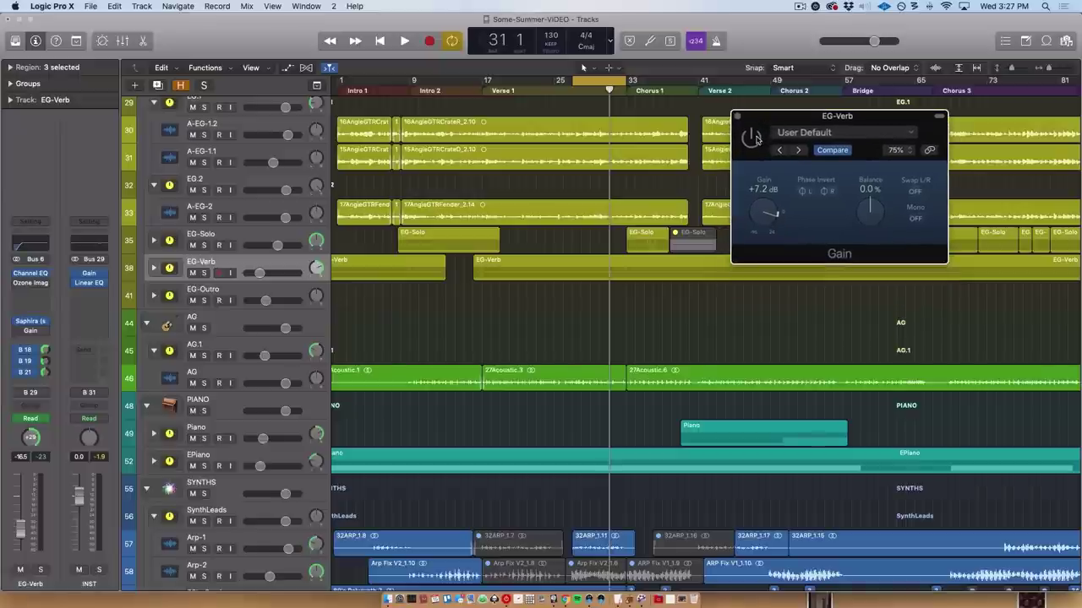
key(space)
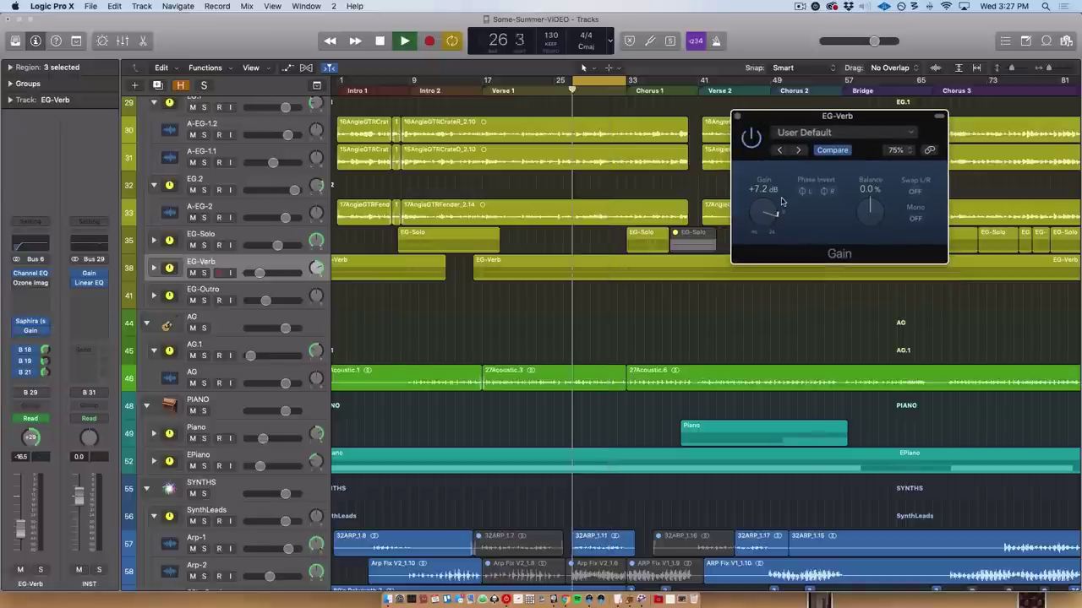
scroll(760, 215, up, 5)
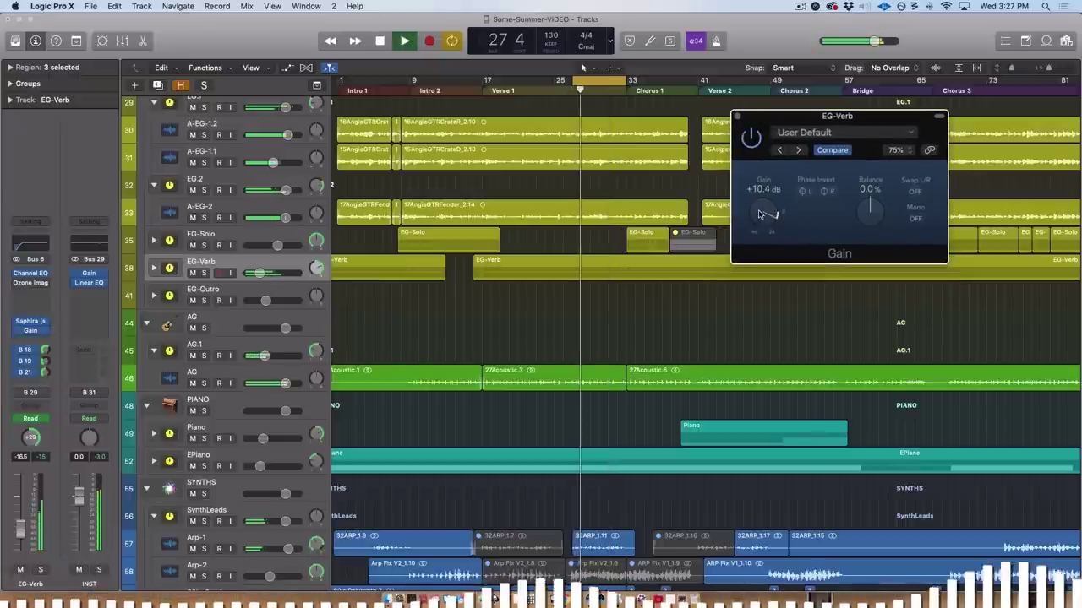
scroll(763, 216, down, 1)
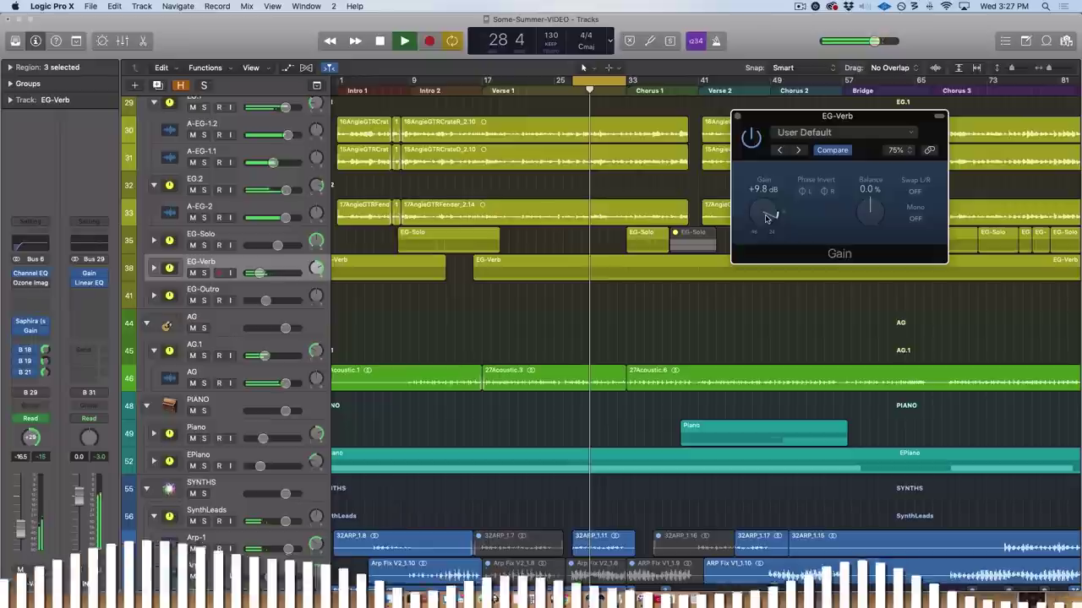
scroll(765, 218, up, 1)
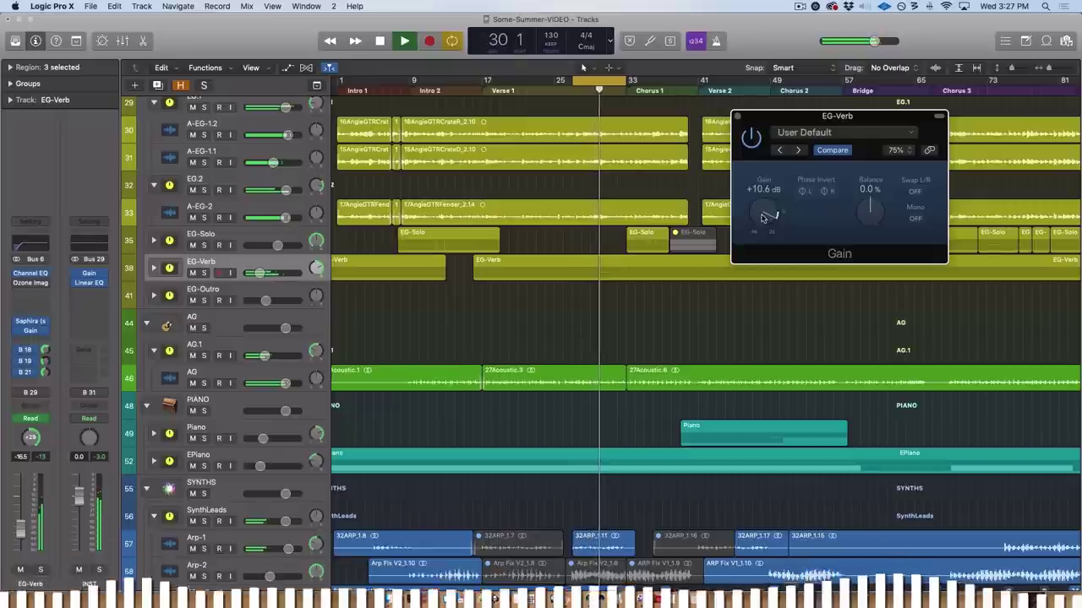
scroll(761, 219, up, 1)
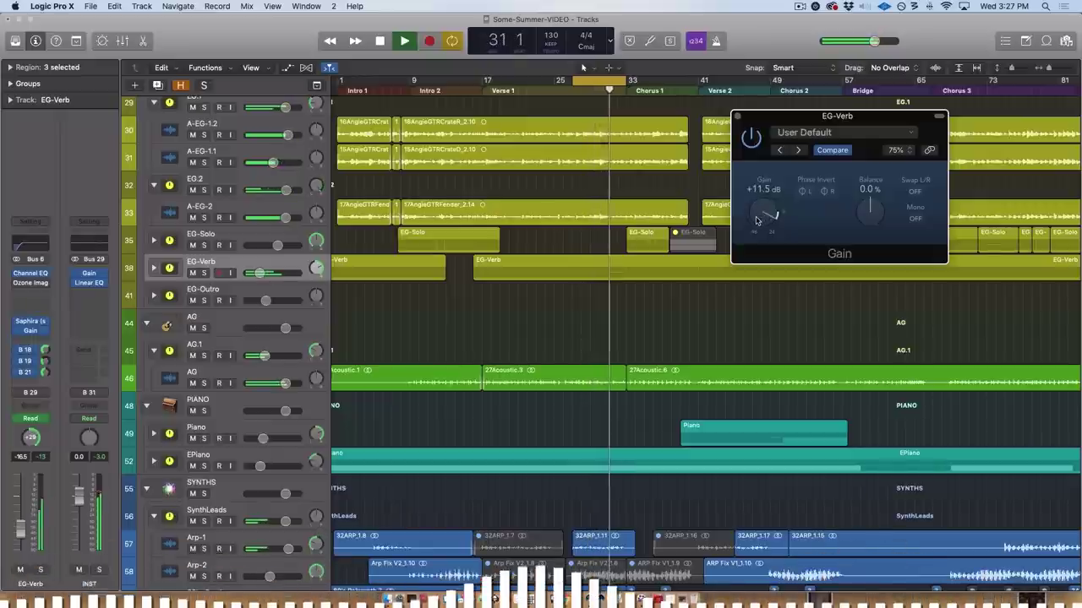
key(space)
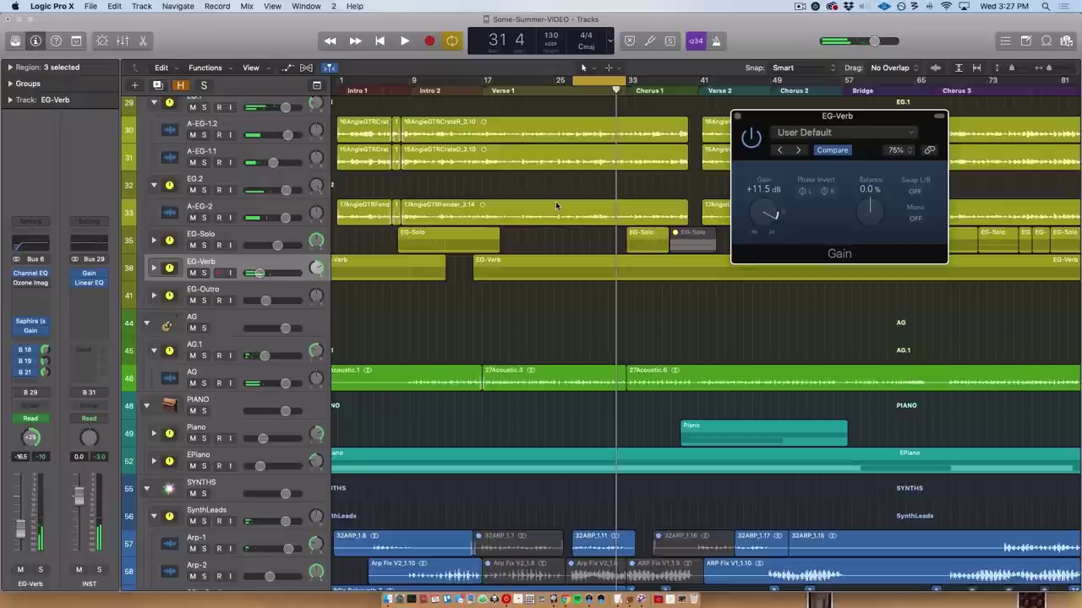
scroll(617, 313, down, 1)
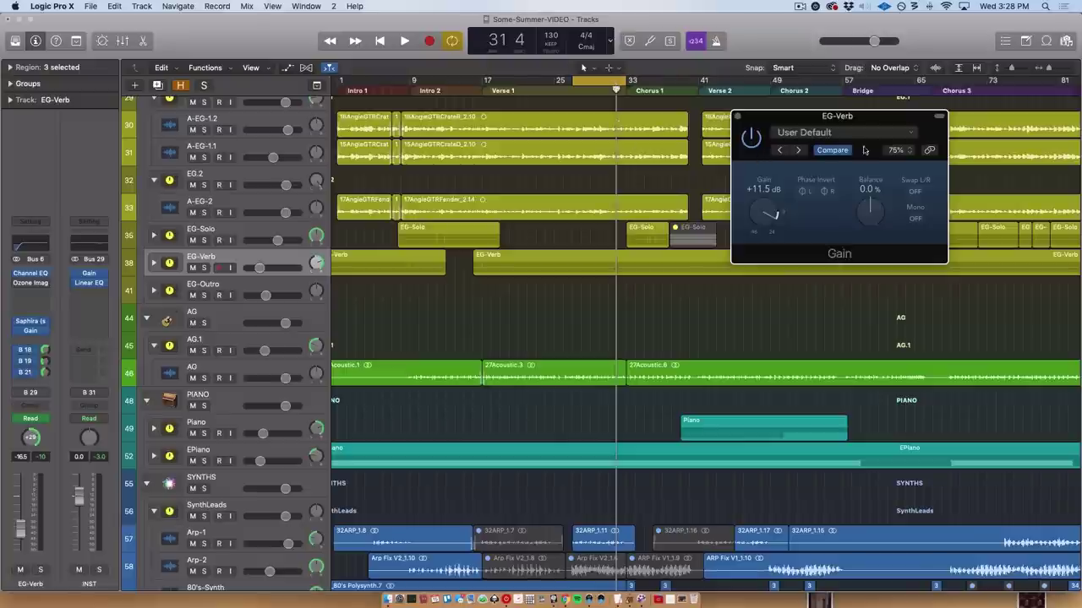
scroll(750, 139, left, 1)
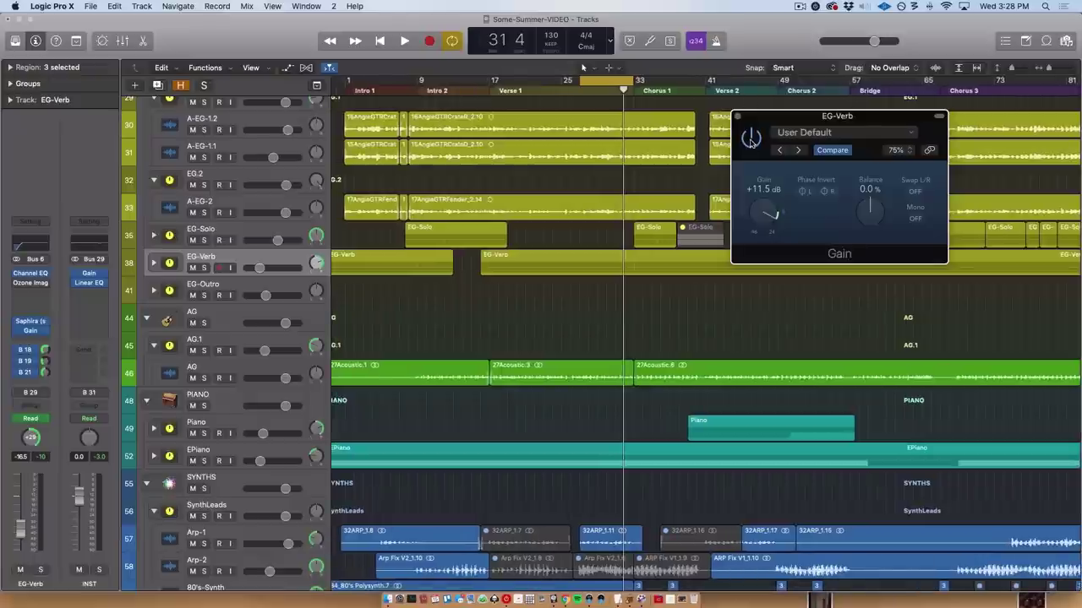